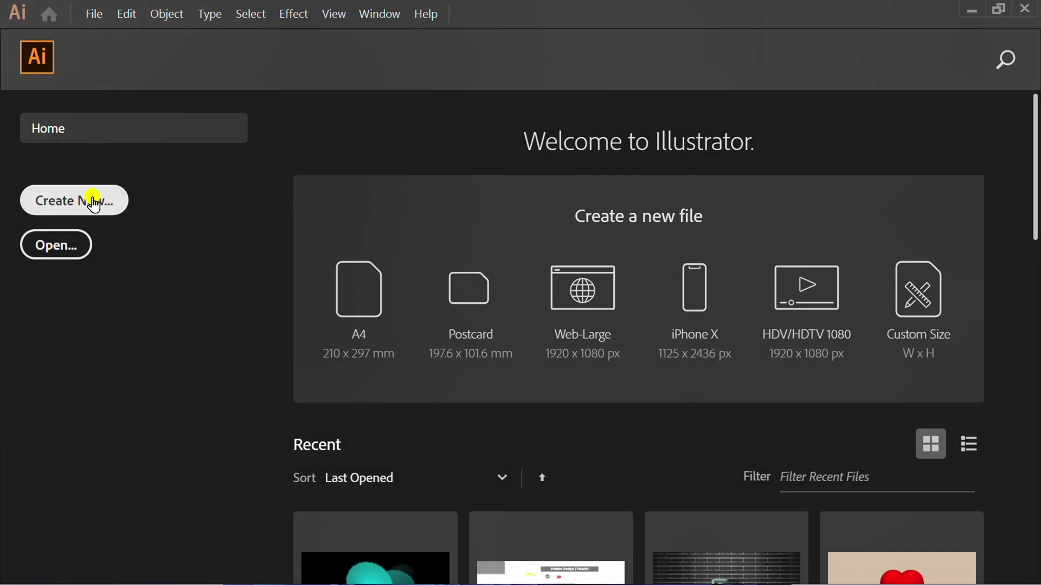
Create a new document from the Home screen using the 1280 × 720 pt custom preset
left_click(94, 200)
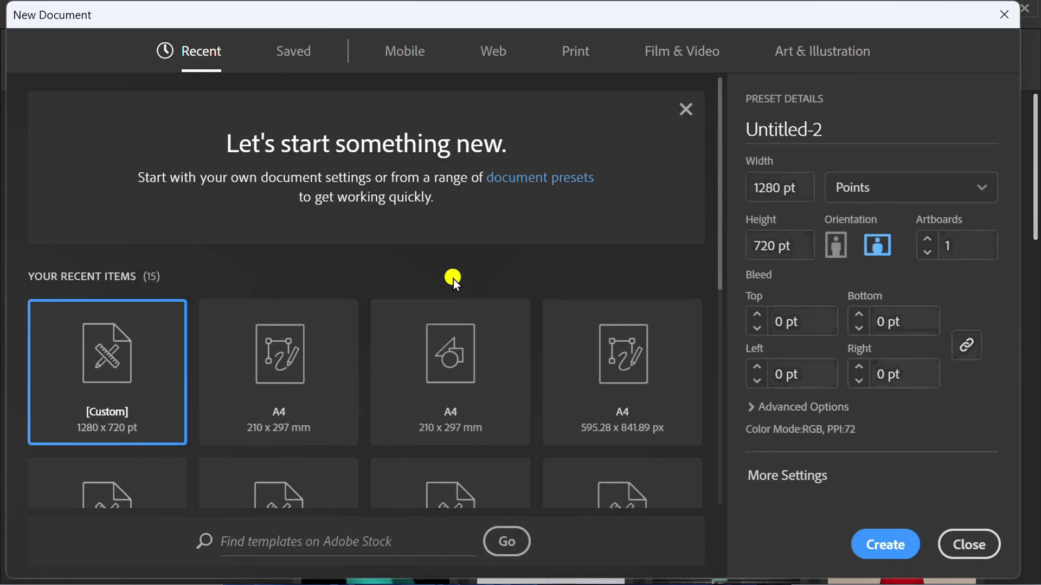
left_click(806, 189)
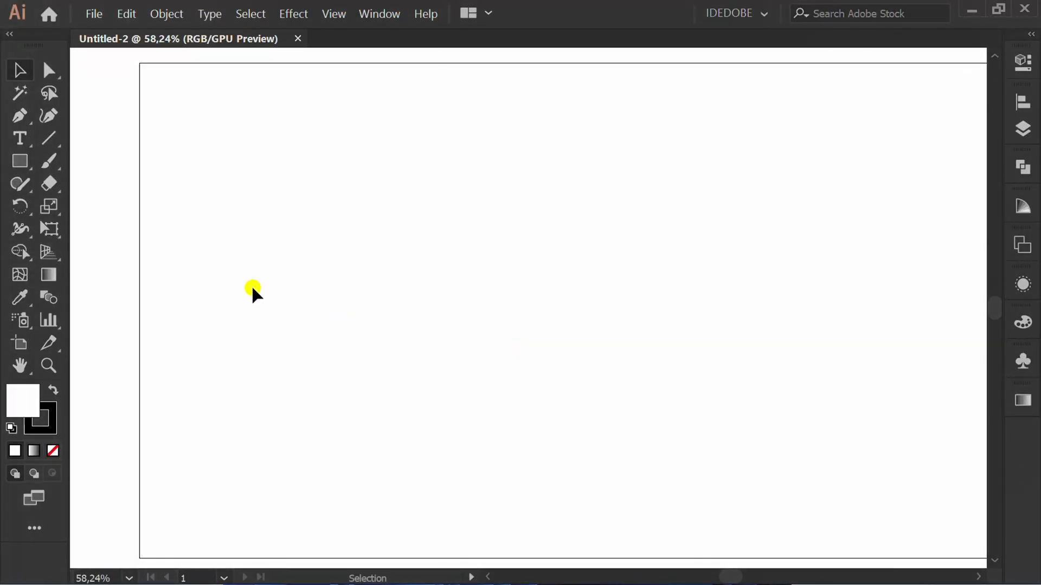
Draw a 50 × 75 pt rectangle with the Rectangle Tool and zoom in on it
left_click_drag(20, 158, 117, 161)
left_click(435, 292)
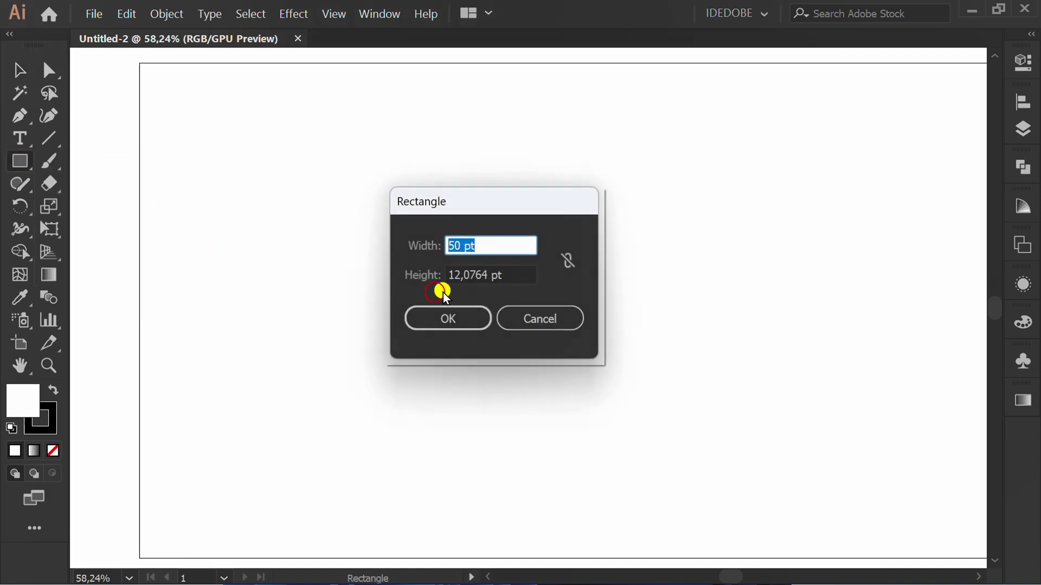
left_click(513, 245)
left_click(520, 274)
type("75")
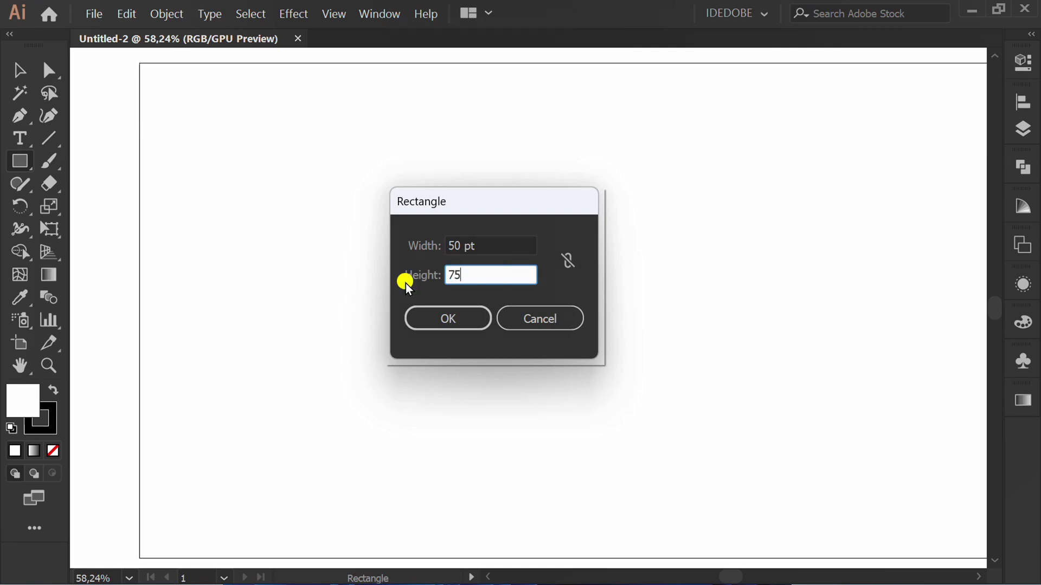
left_click(459, 321)
scroll(460, 323, "up", 6, "alt")
key("v")
key("v")
left_click(277, 257)
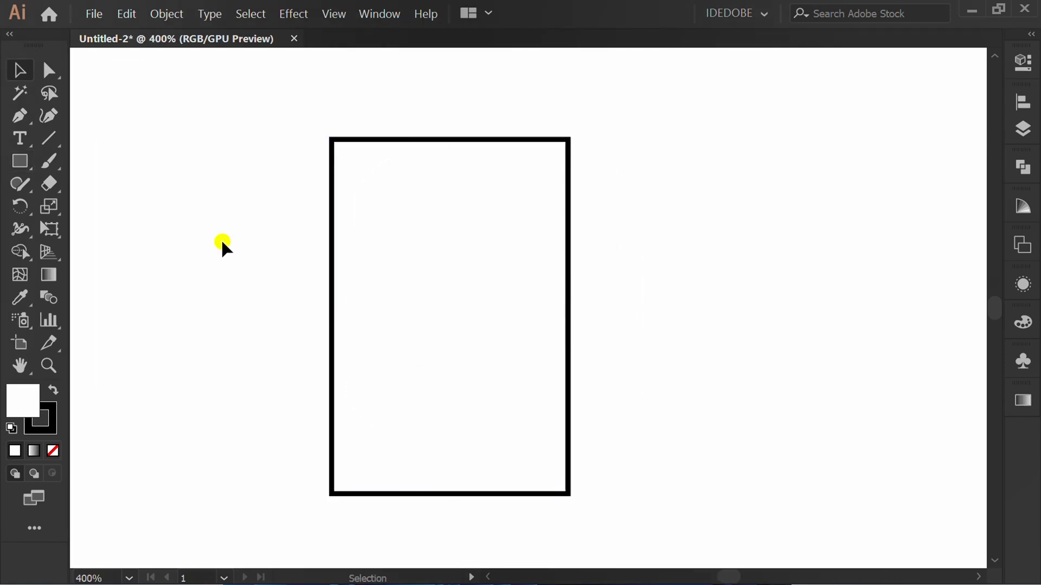
Draw a thin strip across the rectangle's top and set its height to 6 pt
left_click_drag(18, 160, 82, 158)
left_click_drag(333, 140, 568, 198)
left_click(1021, 64)
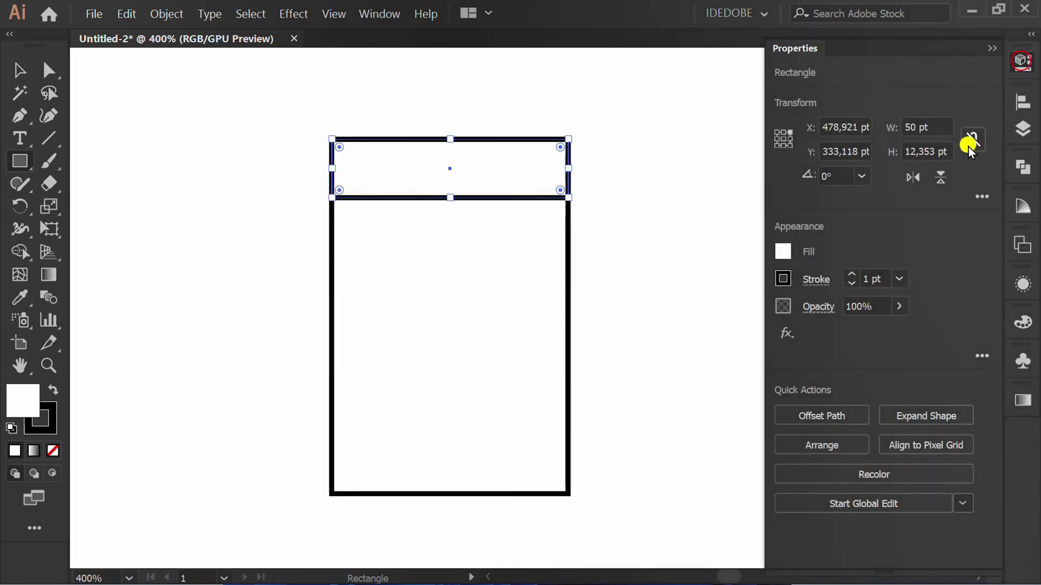
left_click(934, 149)
type("10")
key("Return")
key("Down")
key("Down")
key("Down")
key("Down")
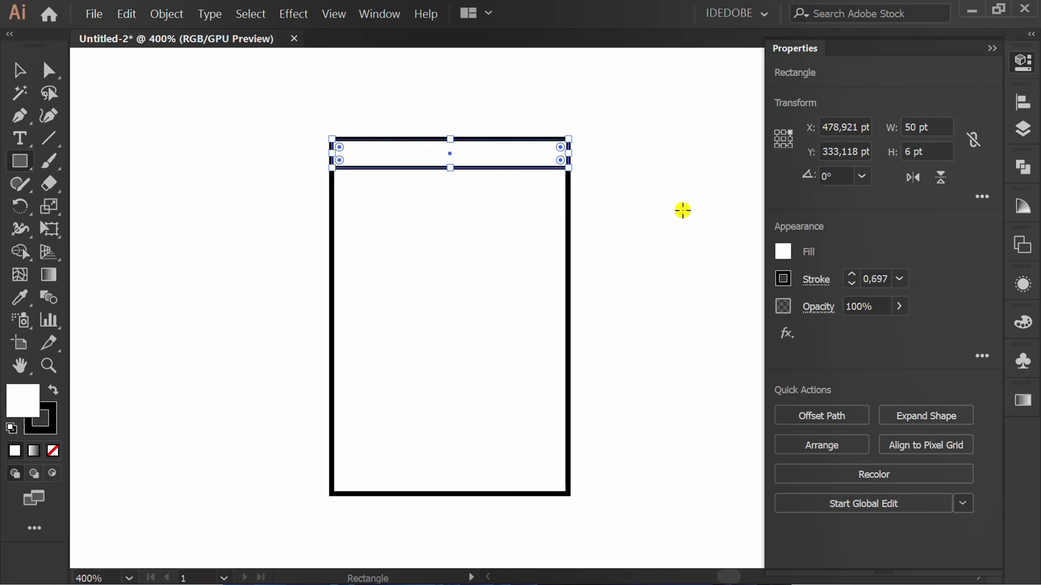
key("v")
left_click(681, 208)
left_click_drag(655, 240, 527, 341)
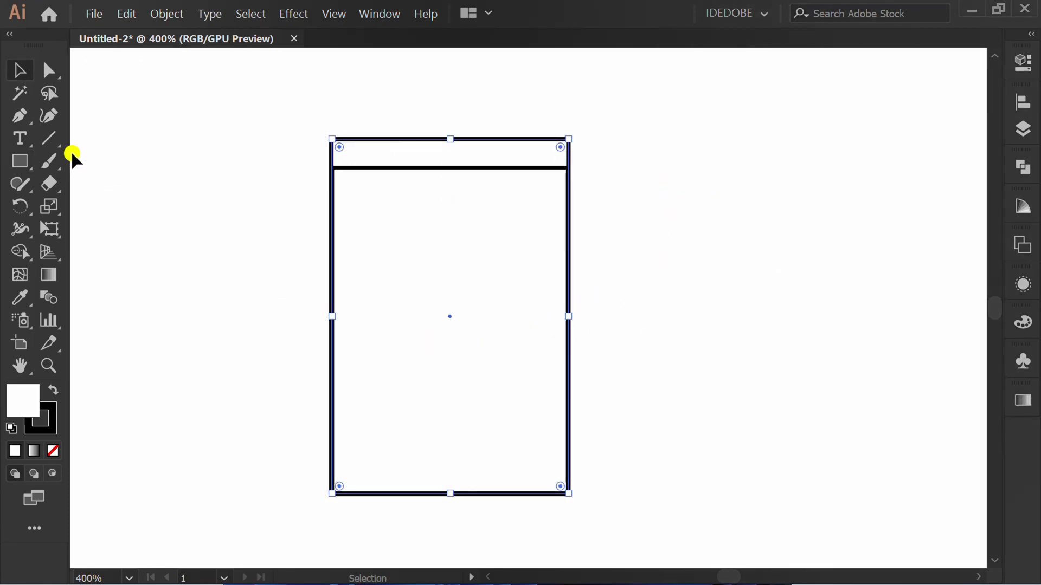
Add anchor points on both sides at the strip and at the middle of the bottom edge
left_click(22, 120)
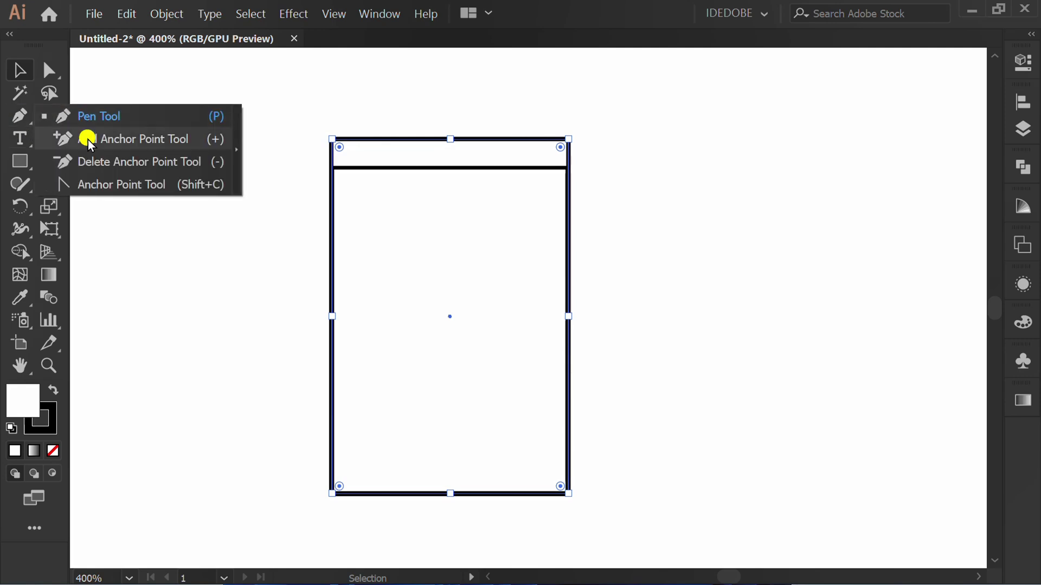
left_click(154, 139)
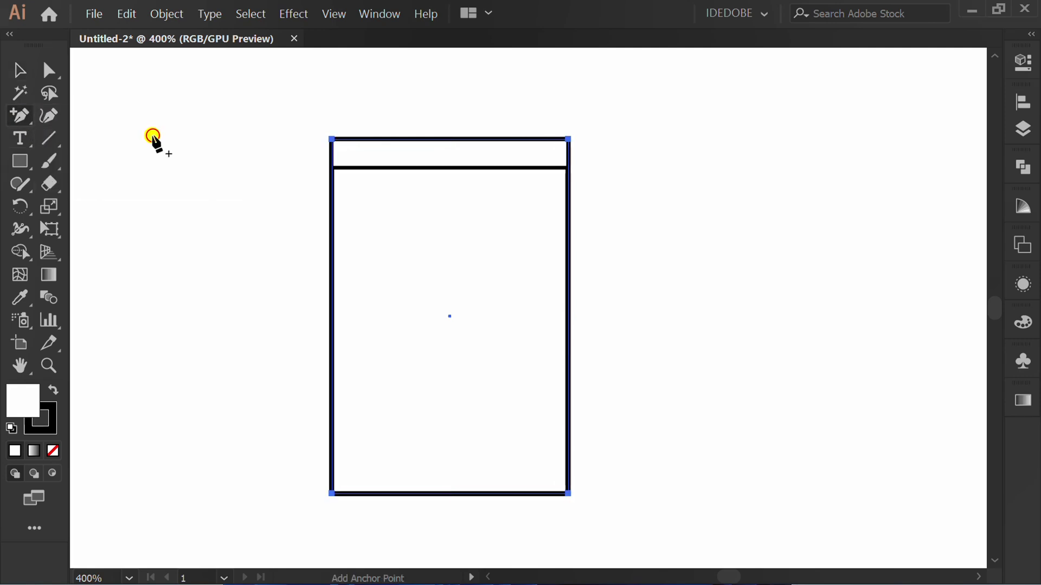
left_click(331, 168)
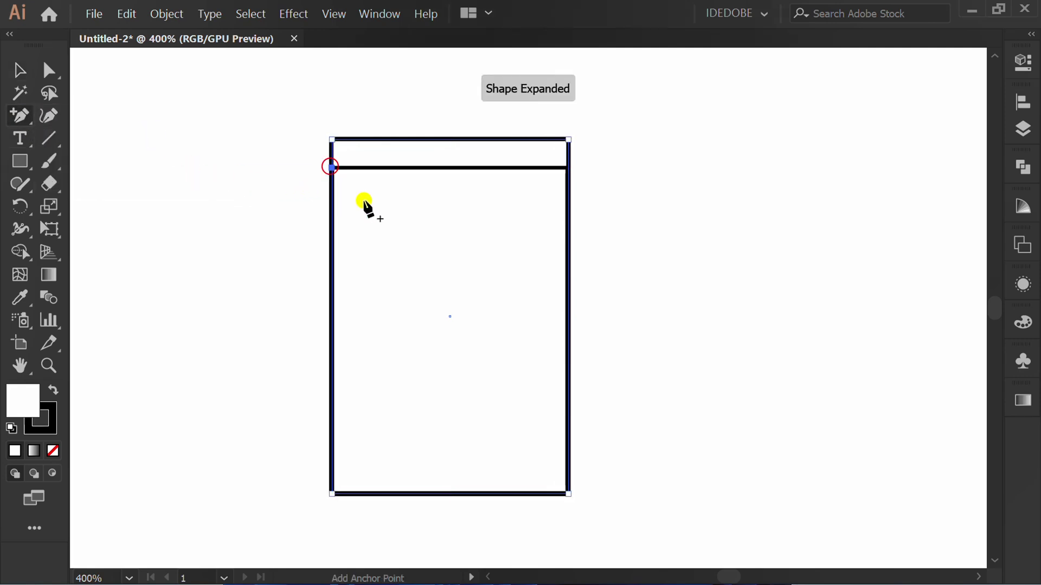
left_click(567, 170)
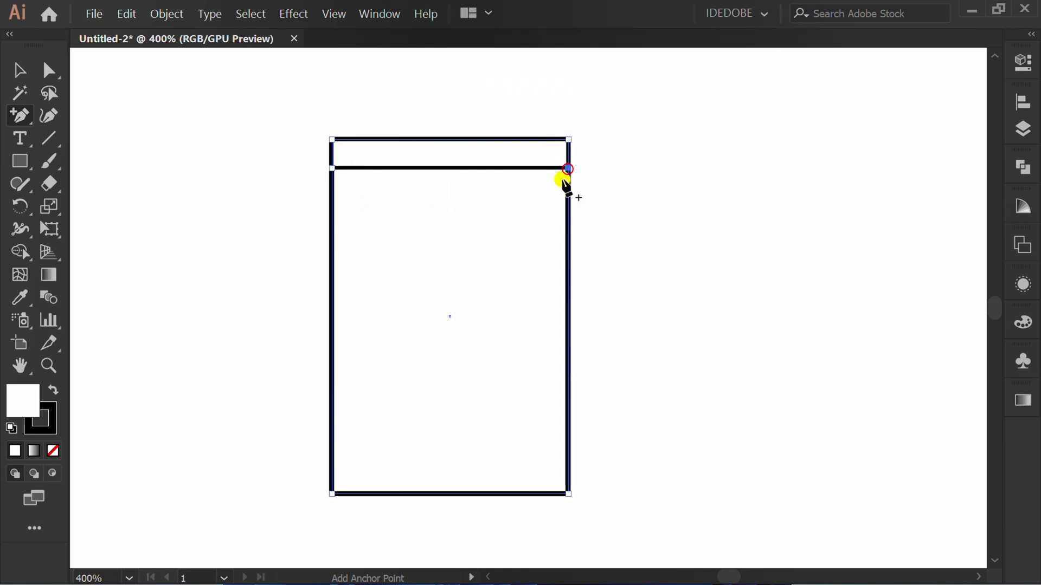
left_click(452, 493)
Fill the tall rectangle yellow
key("v")
left_click(652, 418)
left_click_drag(607, 211, 548, 287)
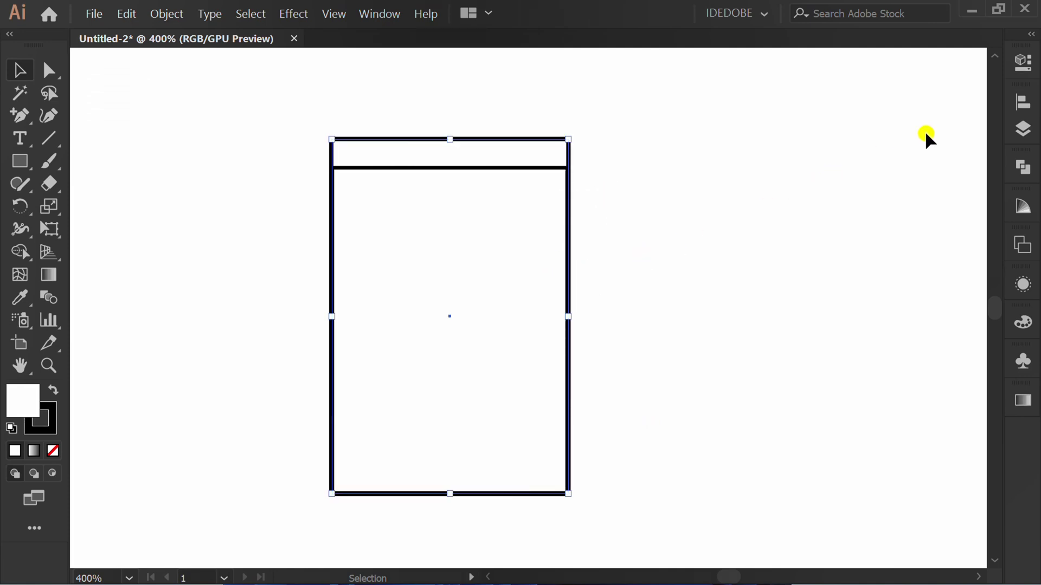
left_click(1023, 63)
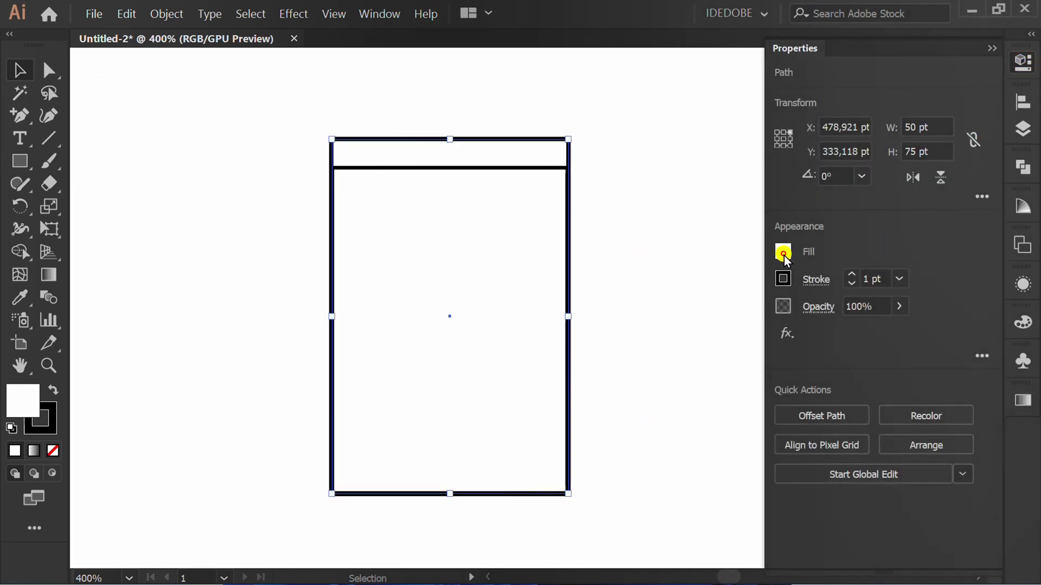
left_click(782, 252)
left_click(642, 320)
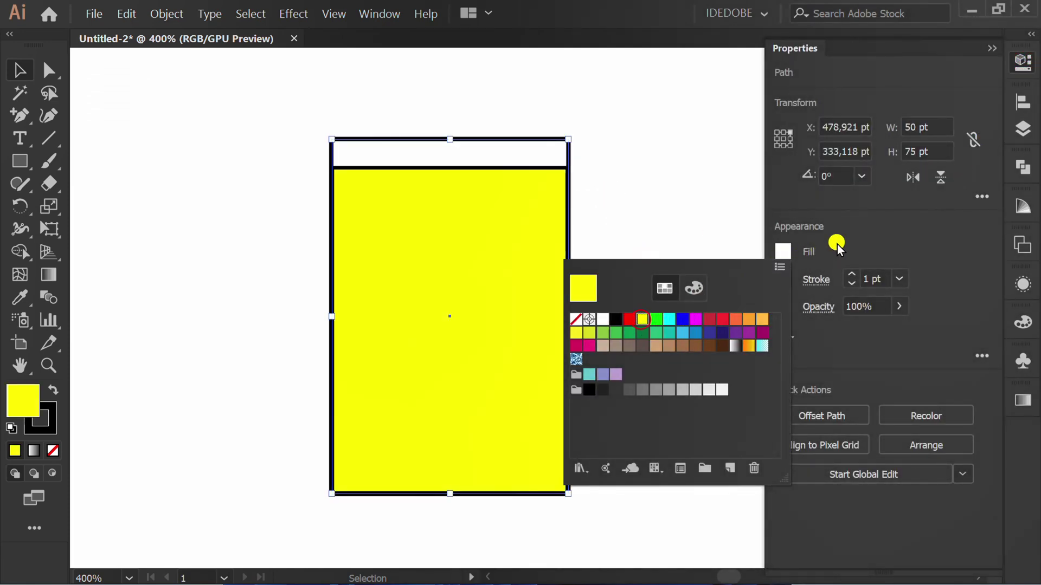
left_click(856, 238)
left_click(993, 48)
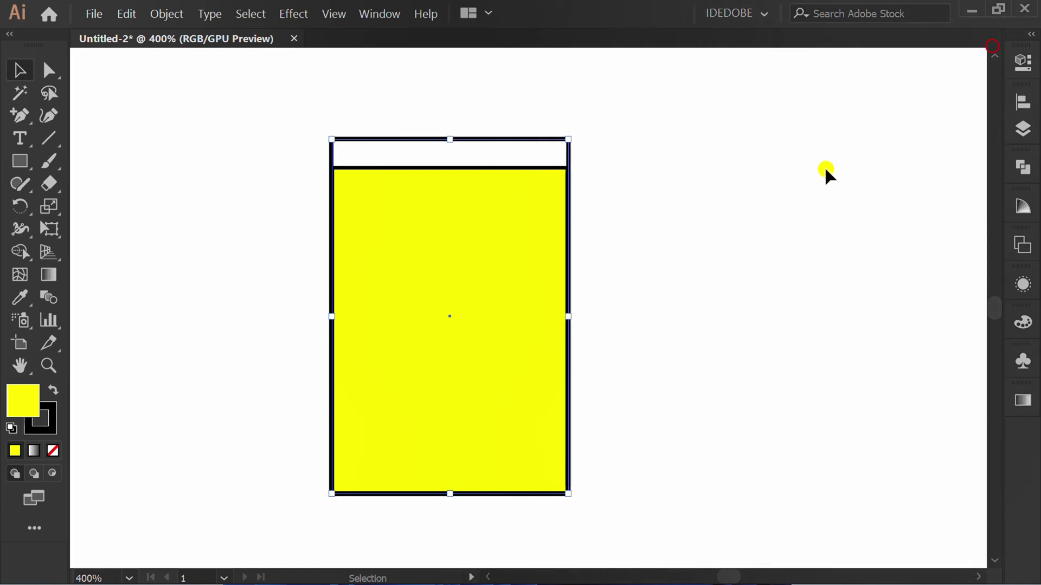
Fill the top strip black
left_click(709, 213)
left_click(501, 142)
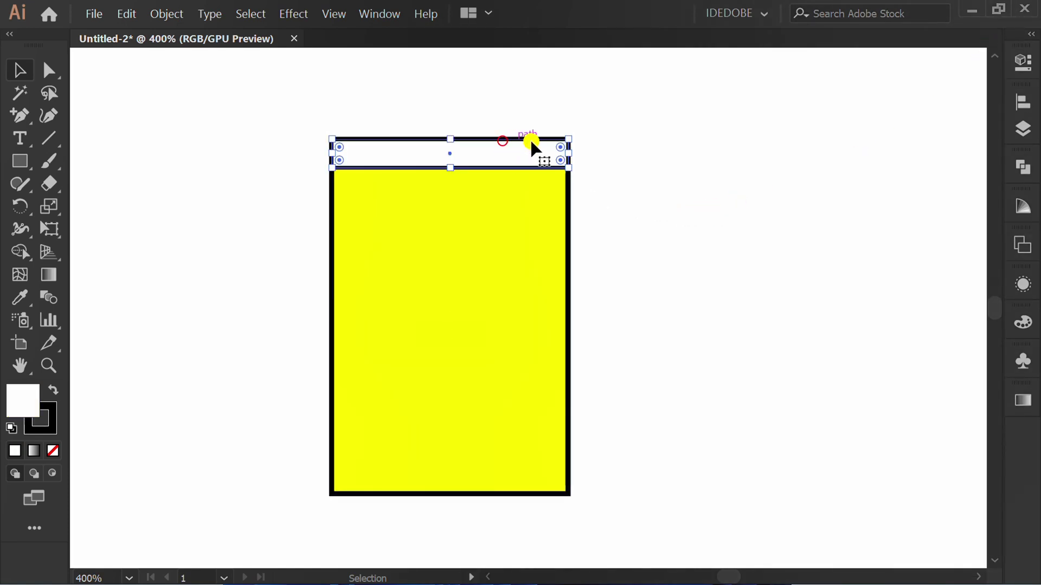
left_click(1022, 62)
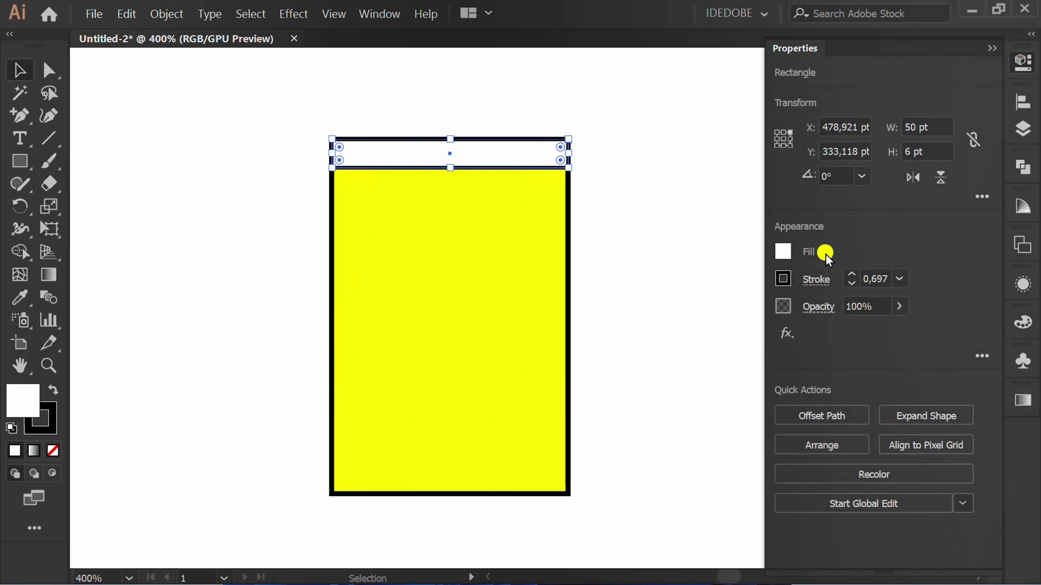
left_click(779, 252)
left_click(616, 320)
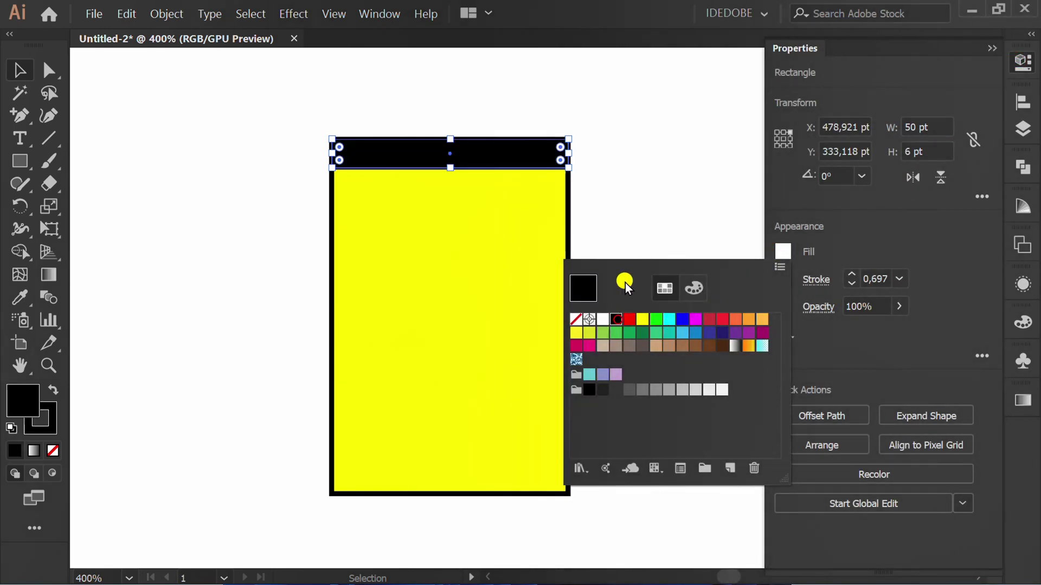
left_click(651, 211)
key("v")
left_click(652, 243)
Duplicate the rectangle-and-strip pair directly below the original
scroll(507, 234, "down", 1)
left_click_drag(584, 144, 387, 372)
left_click_drag(473, 279, 480, 534)
left_click(604, 445)
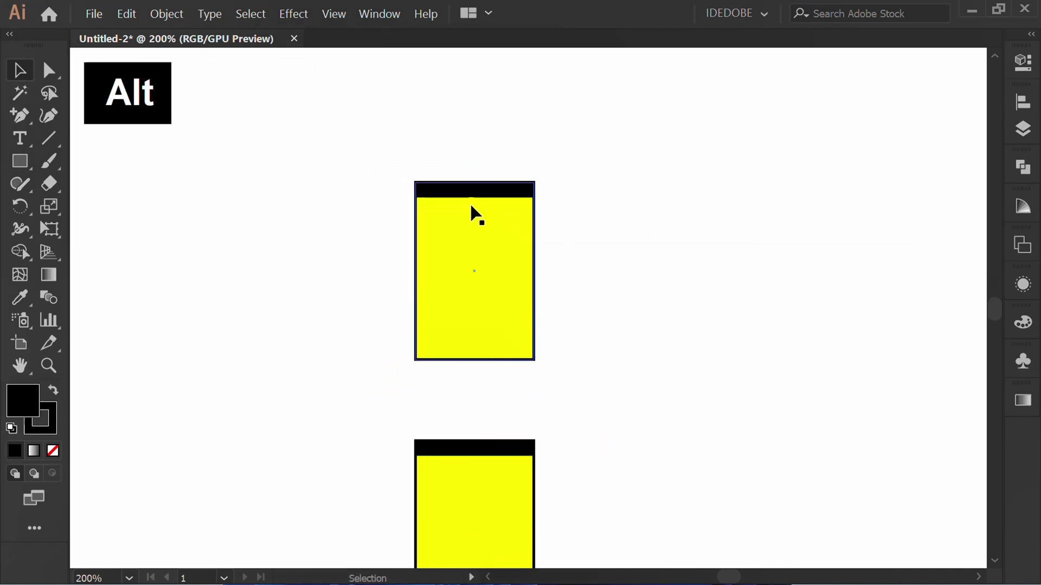
scroll(470, 225, "up", 1)
Raise the upper shape's bottom-middle anchor to form a swallowtail notch
key("a")
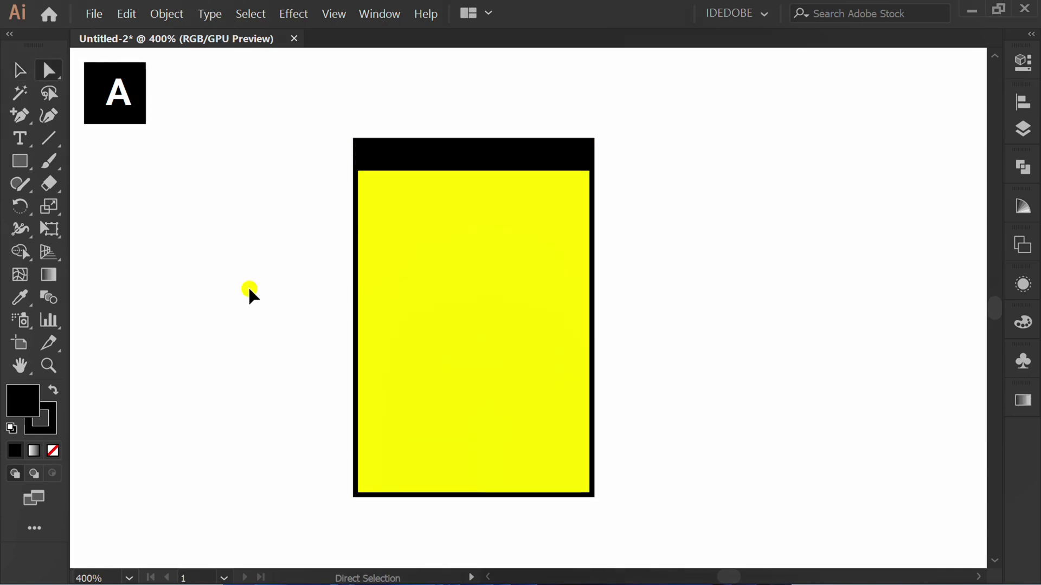
left_click(473, 495)
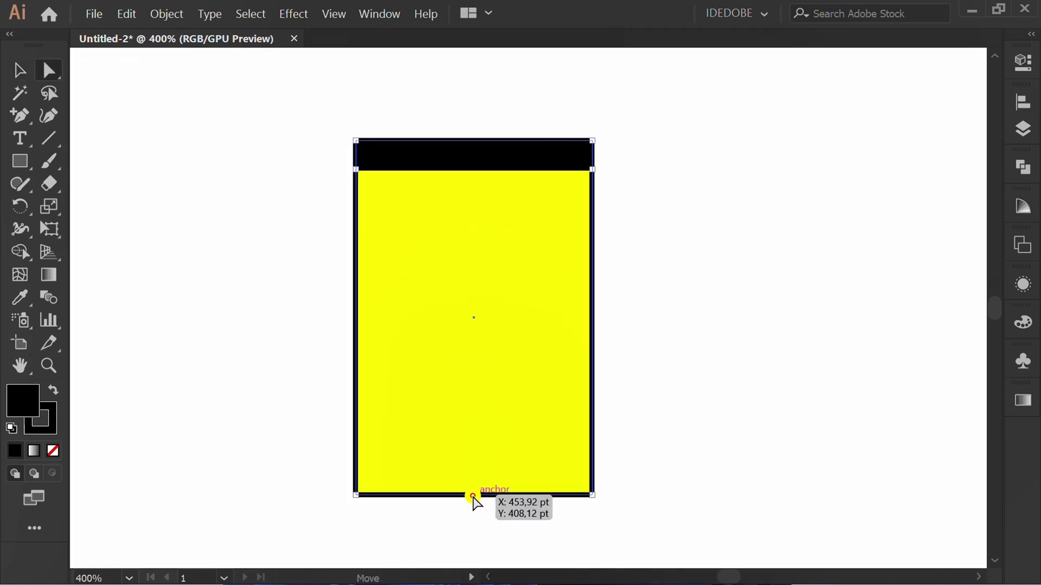
key("Up")
key("Up")
key("Up")
key("Up")
key("Up")
key("Up")
key("Up")
key("Up")
key("Up")
key("Up")
key("Up")
key("Up")
key("Up")
key("Up")
key("Up")
key("Up")
key("Up")
key("Up")
key("Up")
key("Up")
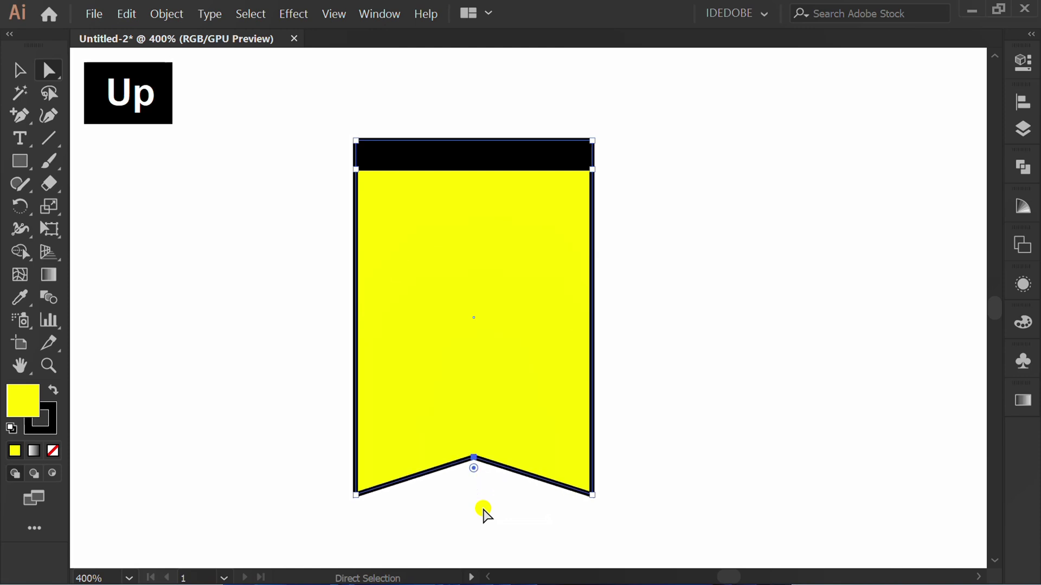
key("Up")
key("Up")
key("Up")
key("Up")
key("Up")
key("Up")
key("Up")
key("Up")
key("Up")
key("Up")
key("Up")
key("v")
left_click(482, 505)
Delete the lower shape's two bottom corner points to make a triangular pennant
scroll(482, 370, "down", 3, "alt")
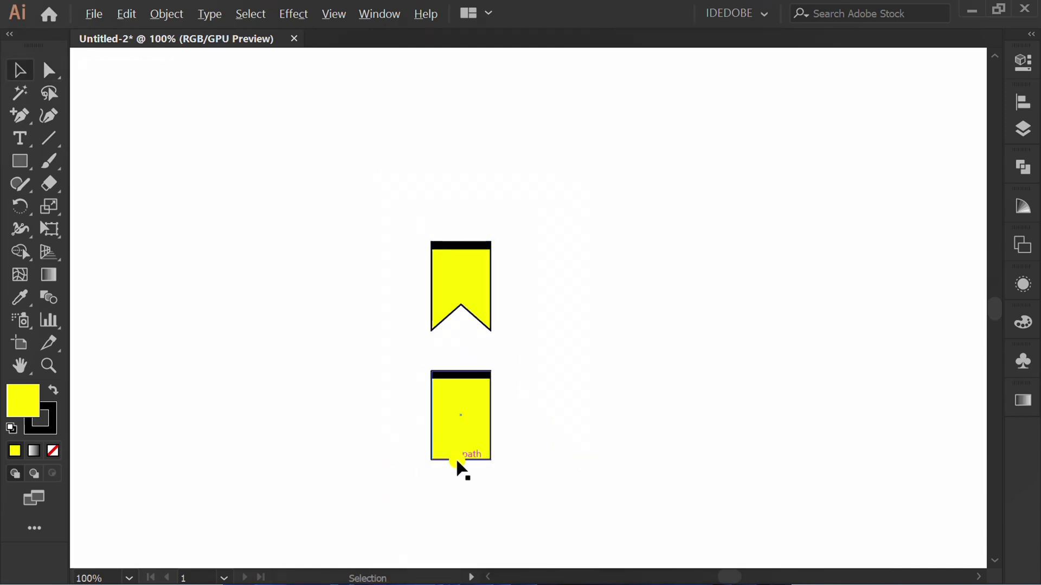
scroll(462, 465, "down", 2)
scroll(471, 463, "up", 3, "alt")
left_click(94, 194)
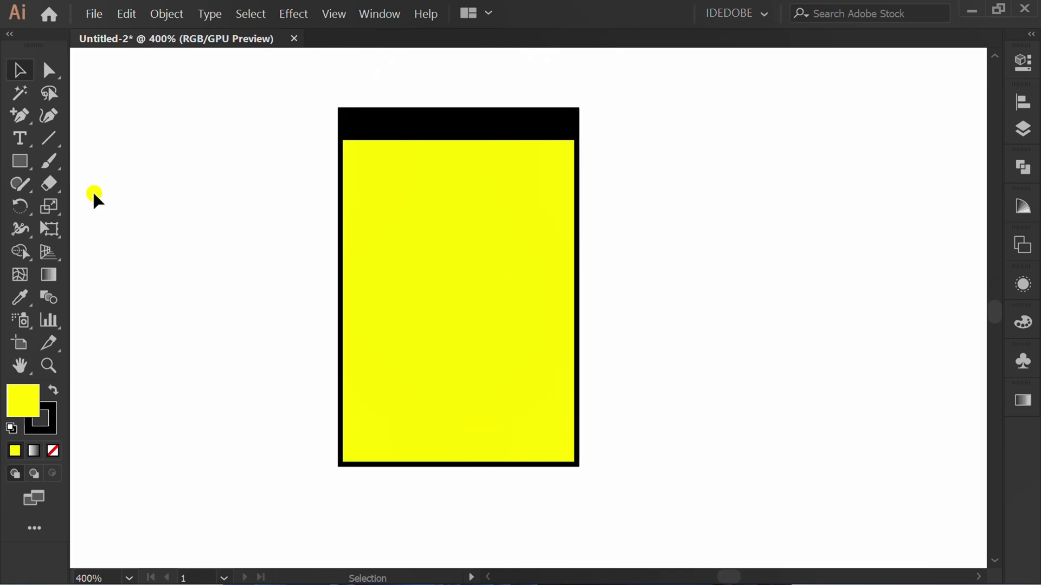
left_click(19, 115)
left_click(125, 163)
left_click(341, 464)
left_click(577, 465)
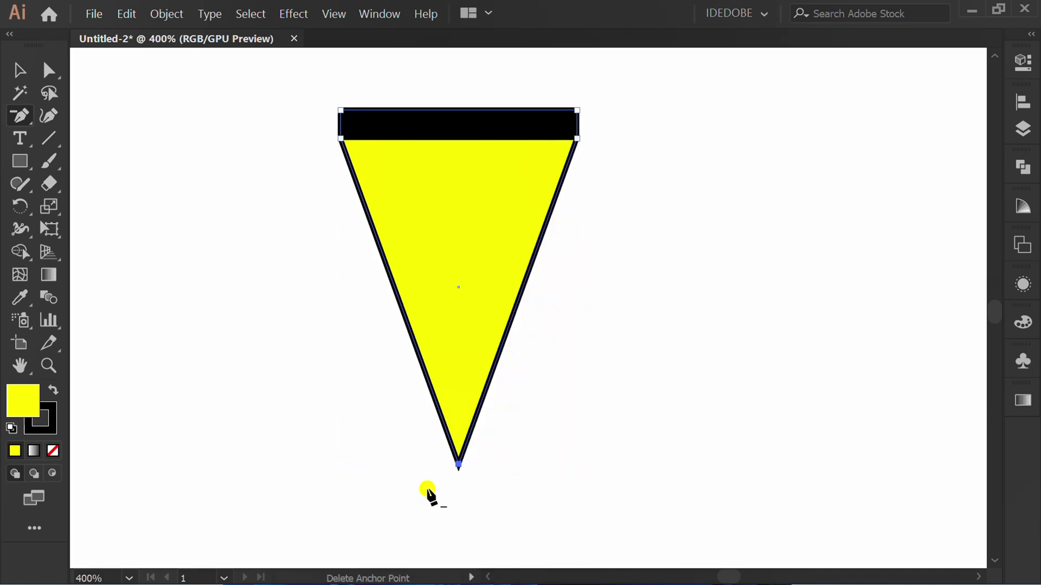
key("v")
left_click(225, 466)
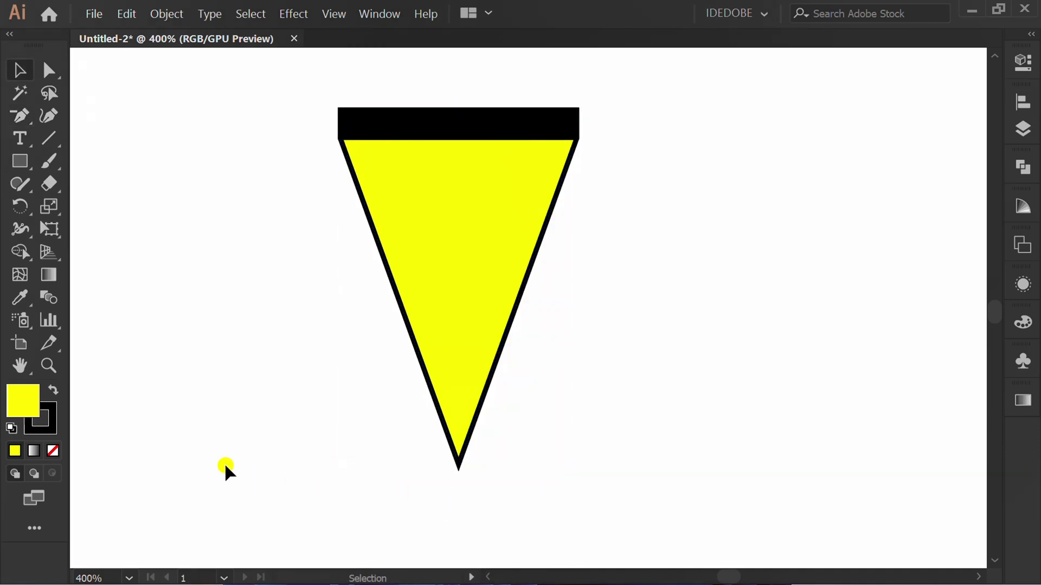
Raise the pennant's bottom tip to shorten it
key("a")
left_click(458, 465)
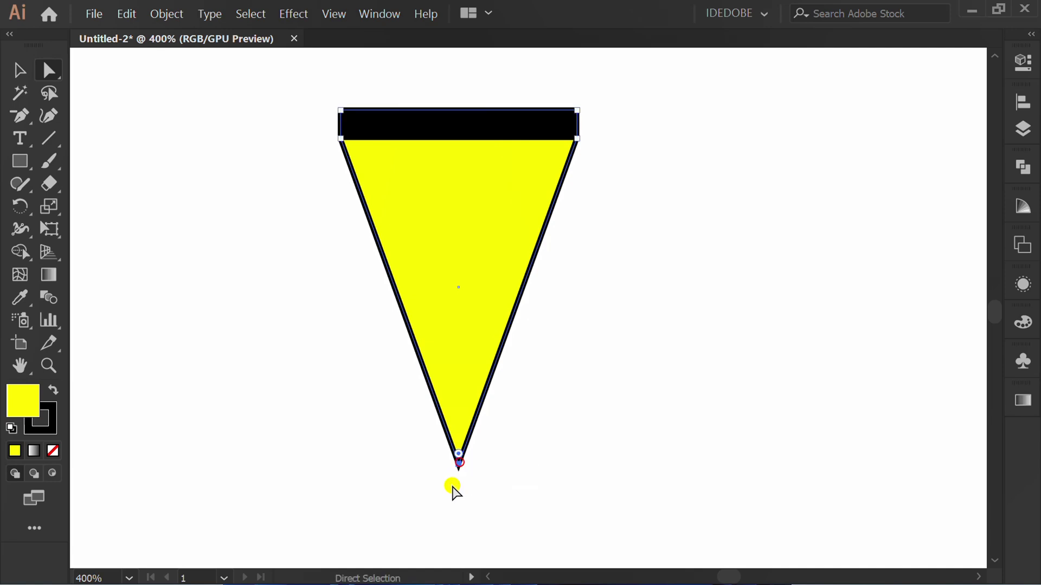
key("Up")
key("Up")
key("Up")
key("Up")
key("Up")
key("Up")
key("Up")
key("Up")
key("Up")
key("Up")
key("Up")
key("Up")
key("Up")
key("Up")
key("Up")
key("Up")
key("Up")
key("Up")
key("Up")
key("Up")
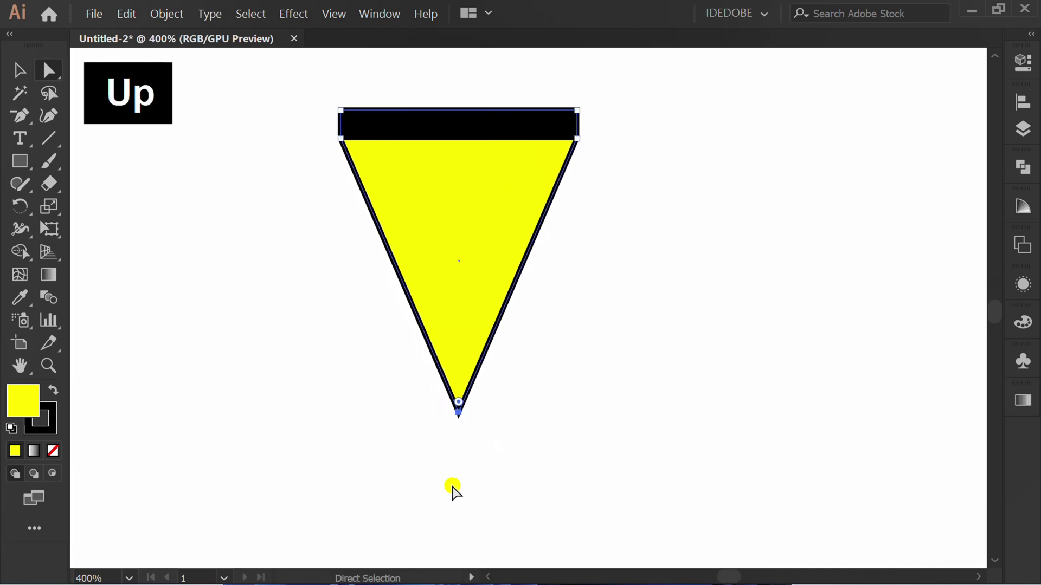
scroll(455, 491, "down", 4)
scroll(448, 491, "up", 1)
Set the stroke of both banners to None
key("space")
left_click_drag(604, 430, 574, 430)
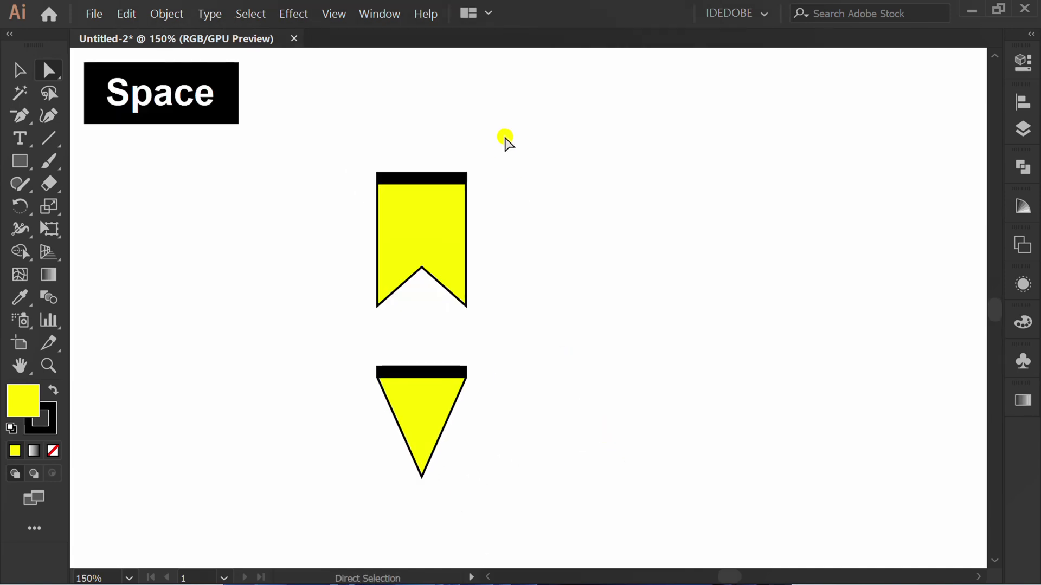
mouse_move(504, 152)
left_mouse_down()
mouse_move(413, 351)
mouse_move(319, 472)
left_mouse_up()
key("x")
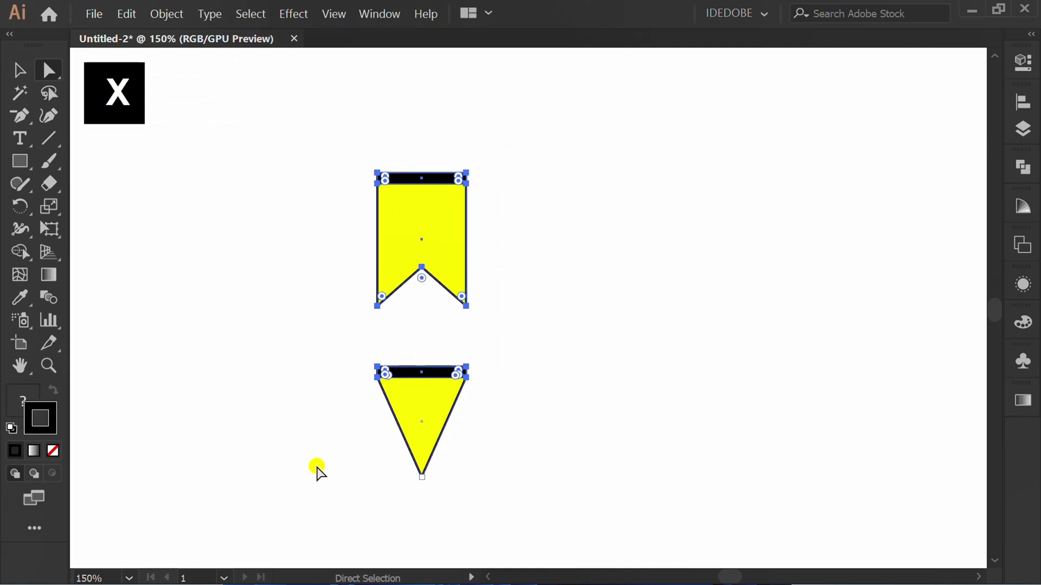
key("slash")
Draw a 10 pt straight line segment with the Line Segment Tool
key("x")
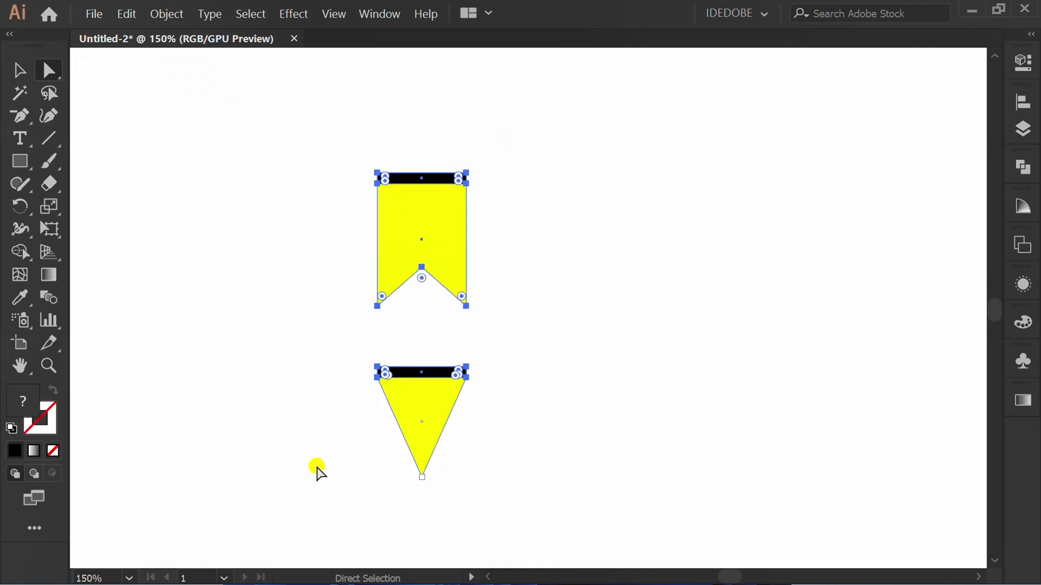
key("v")
left_click(317, 469)
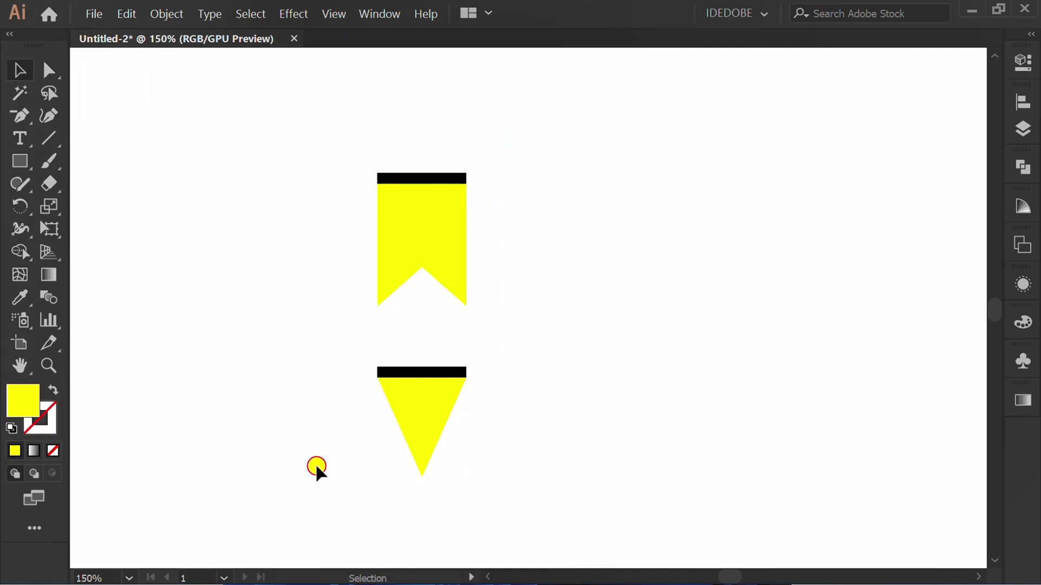
left_click_drag(52, 140, 93, 139)
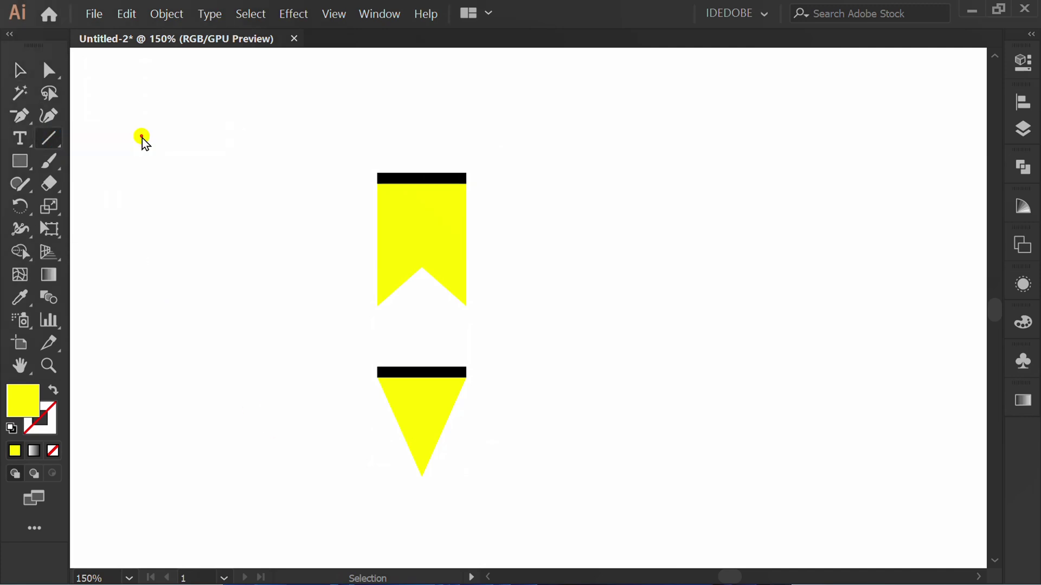
left_click(555, 215)
type("10")
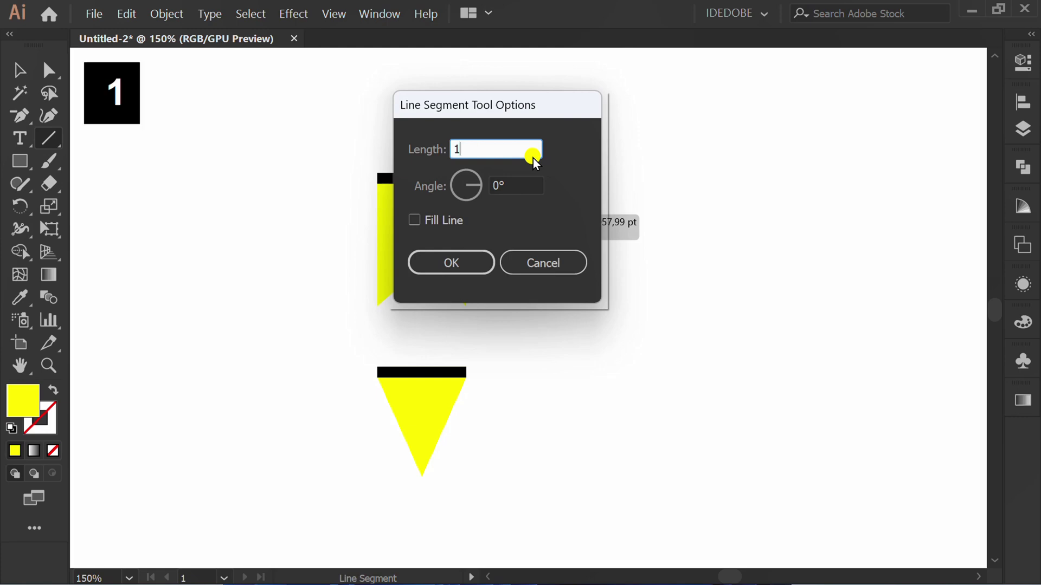
left_click(451, 264)
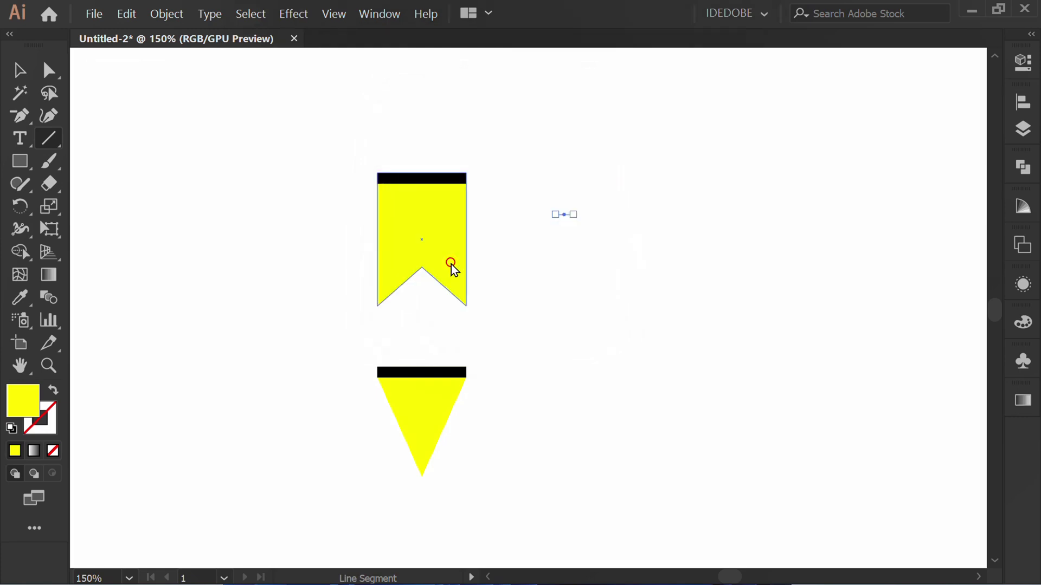
Set the line's stroke weight and give it a grey-brown stroke colour
left_click(1023, 62)
left_click(879, 280)
type("1")
key("Return")
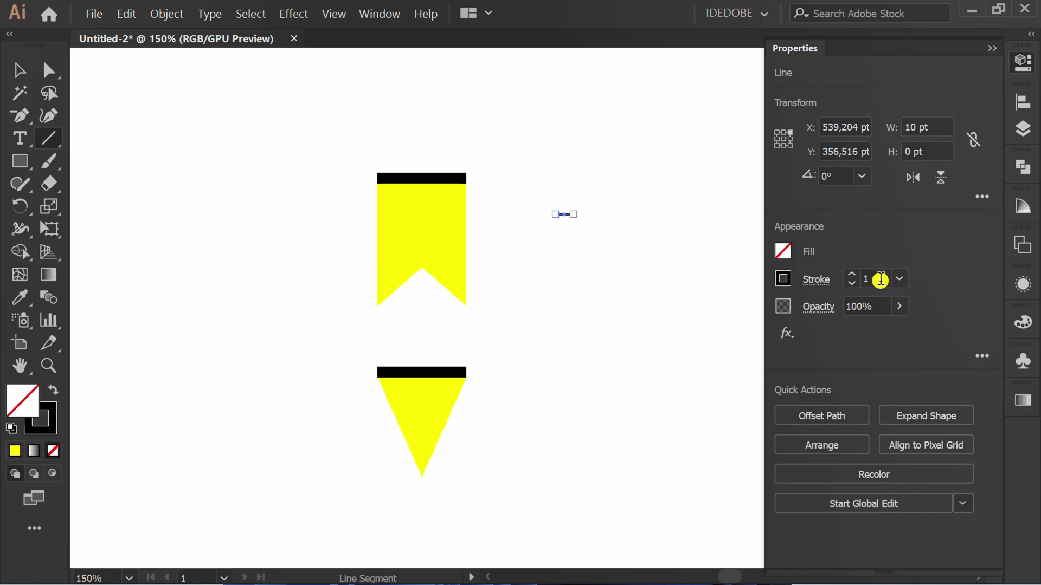
left_click(783, 278)
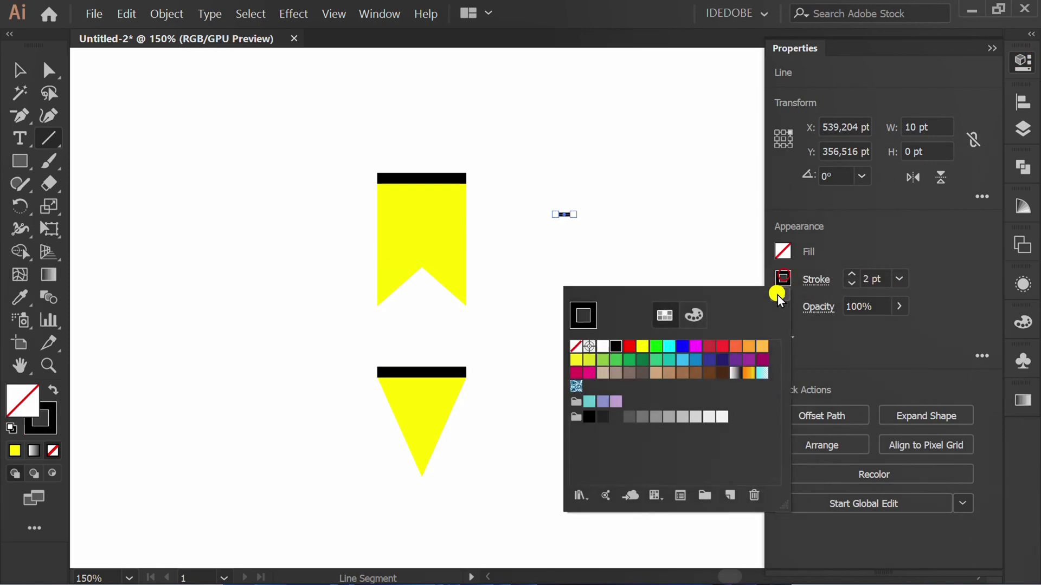
left_click(617, 373)
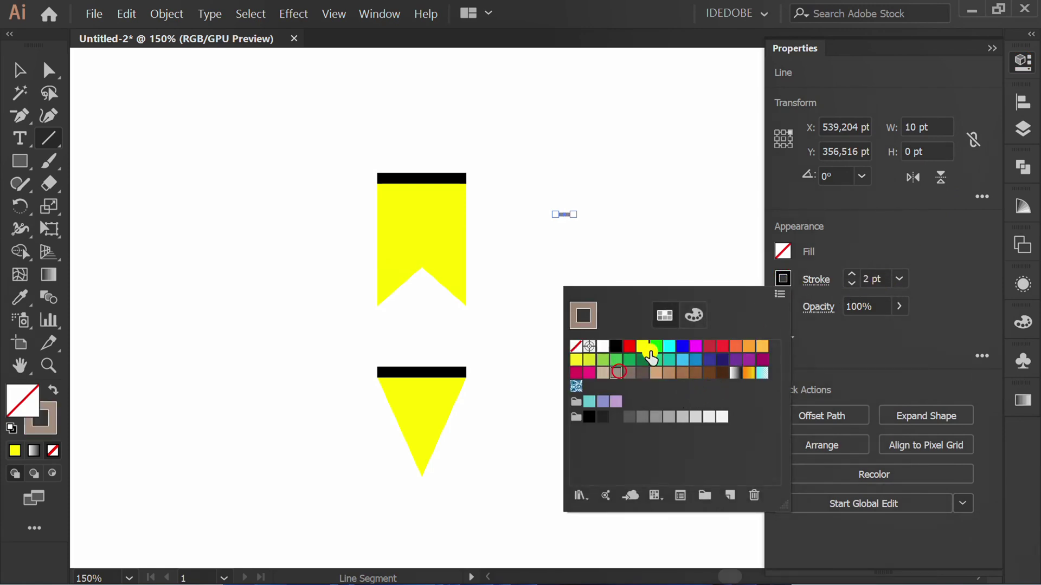
left_click(885, 235)
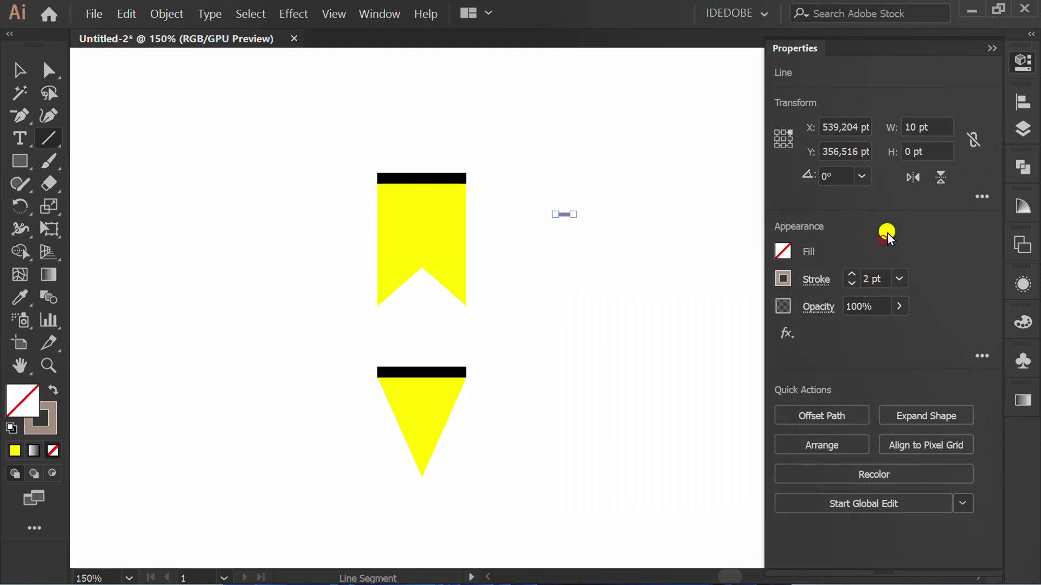
left_click(993, 48)
Expand the stroked line into a brown rectangle with Object > Expand
key("ctrl+equal")
key("ctrl+equal")
key("ctrl+equal")
key("ctrl+equal")
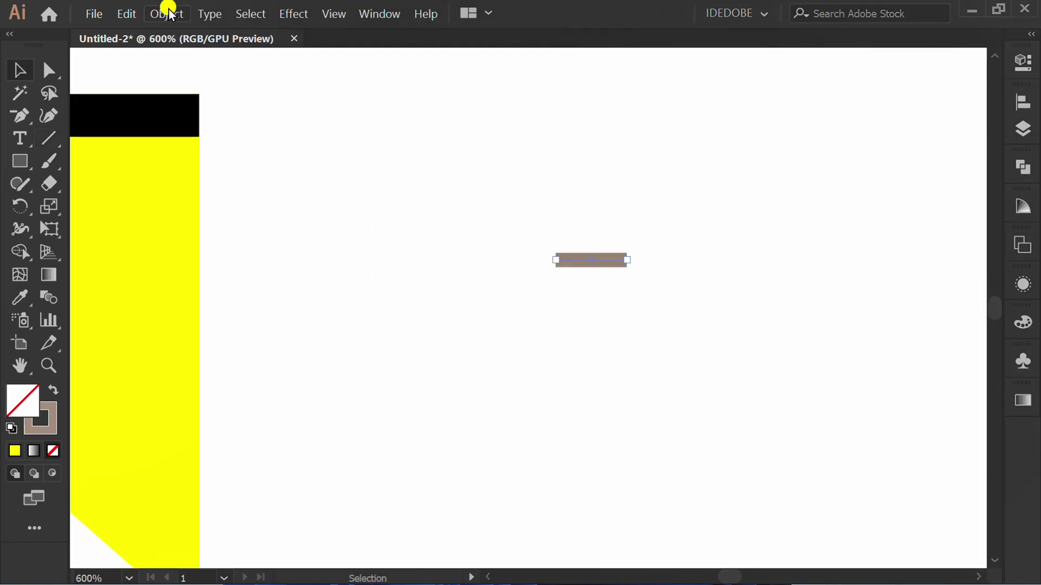
left_click(167, 13)
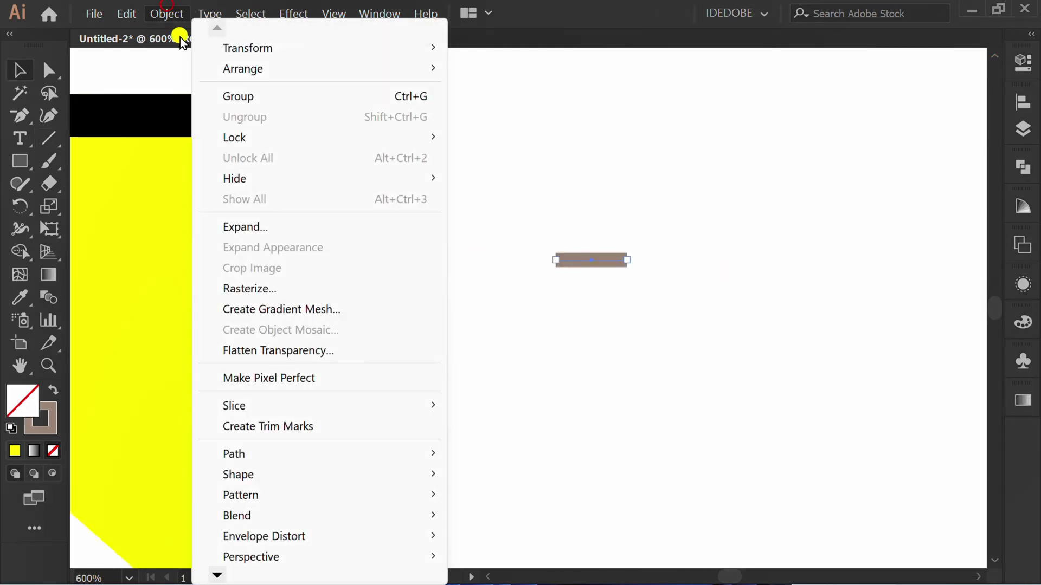
left_click(320, 226)
left_click(263, 461)
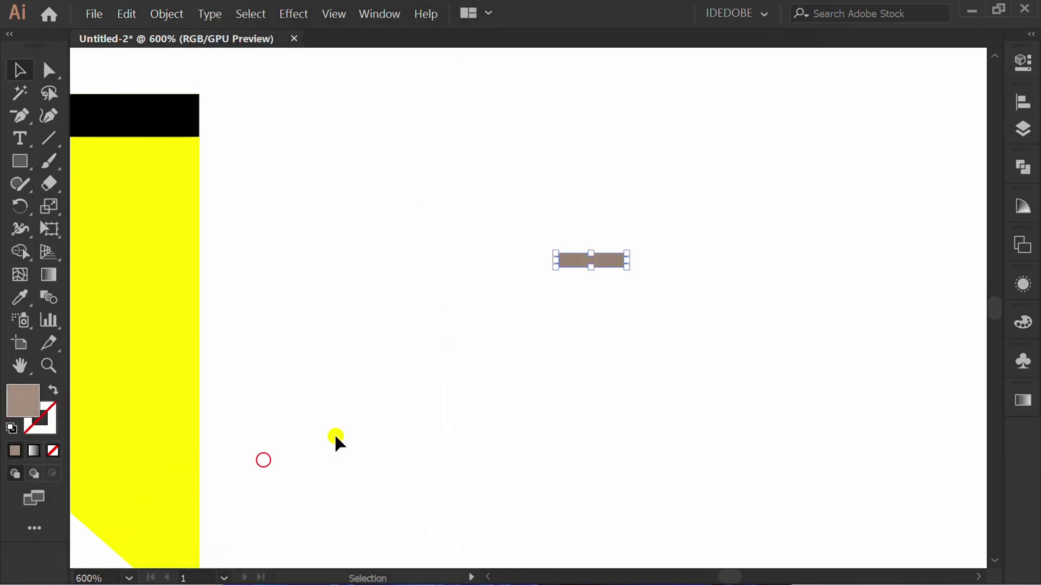
left_click(410, 422)
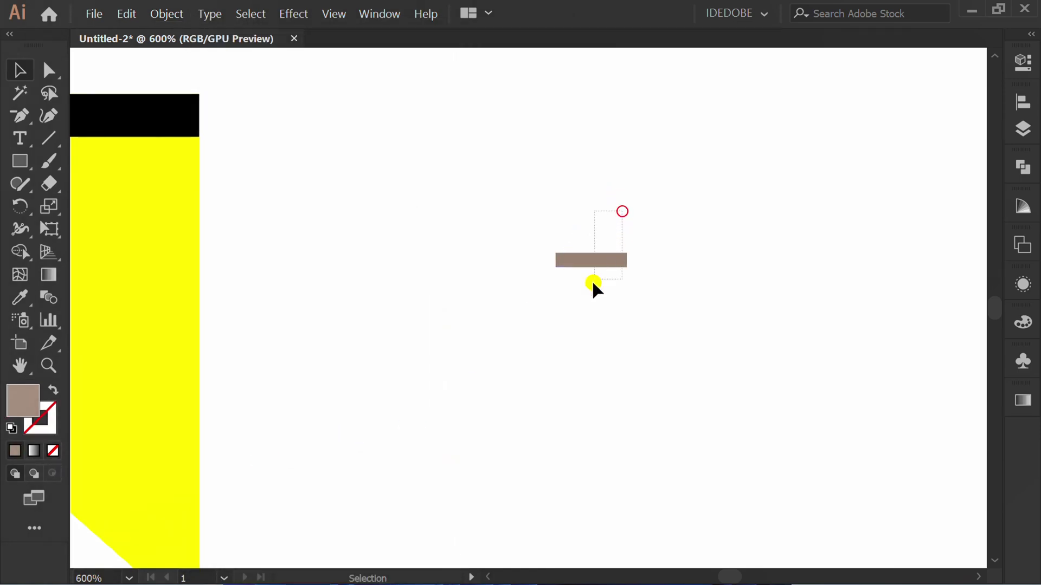
Place the brown bar beside the upper banner's top bar and Alt-copy it beside the lower one
left_click_drag(593, 283, 214, 114)
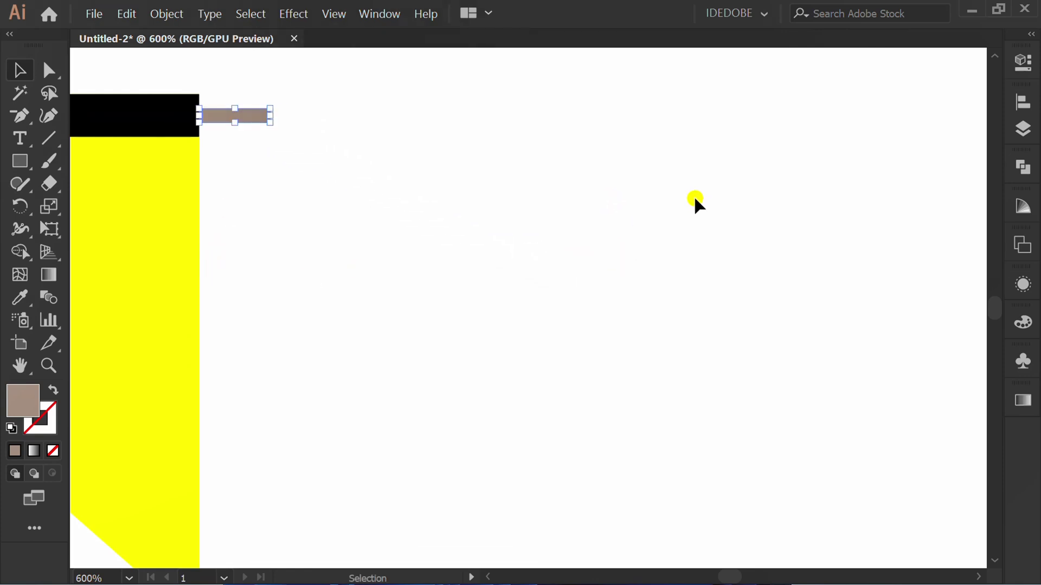
key("alt")
scroll(693, 203, "down", 3)
scroll(662, 320, "up", 2)
left_click_drag(510, 80, 515, 487)
key("shift")
key("space")
left_click_drag(617, 451, 585, 163)
key("alt")
scroll(459, 247, "up", 2)
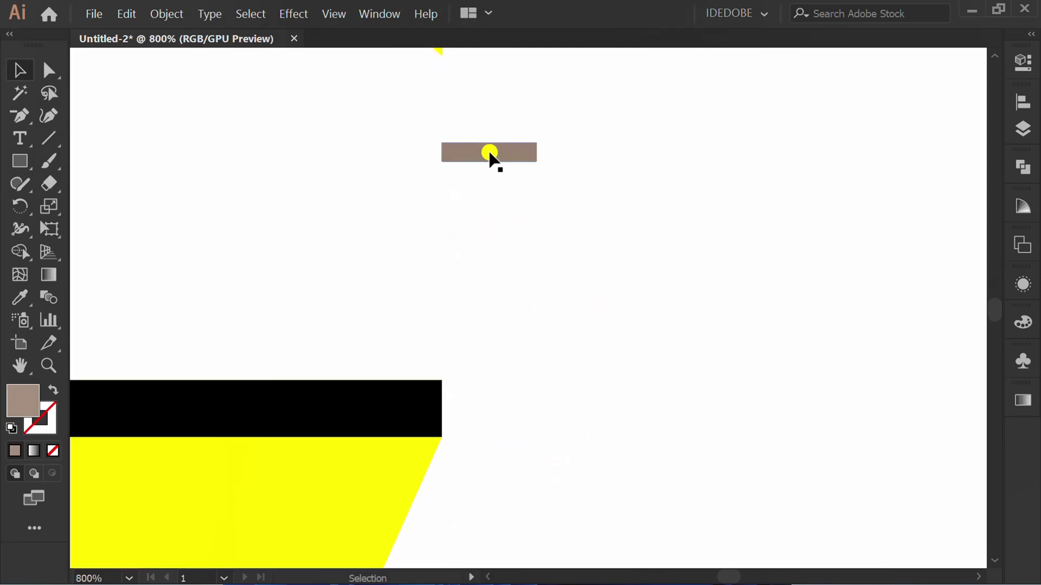
left_click_drag(489, 153, 271, 465)
key("shift")
Nudge the lower banner up closer to the upper one
scroll(517, 355, "down", 5)
key("Up")
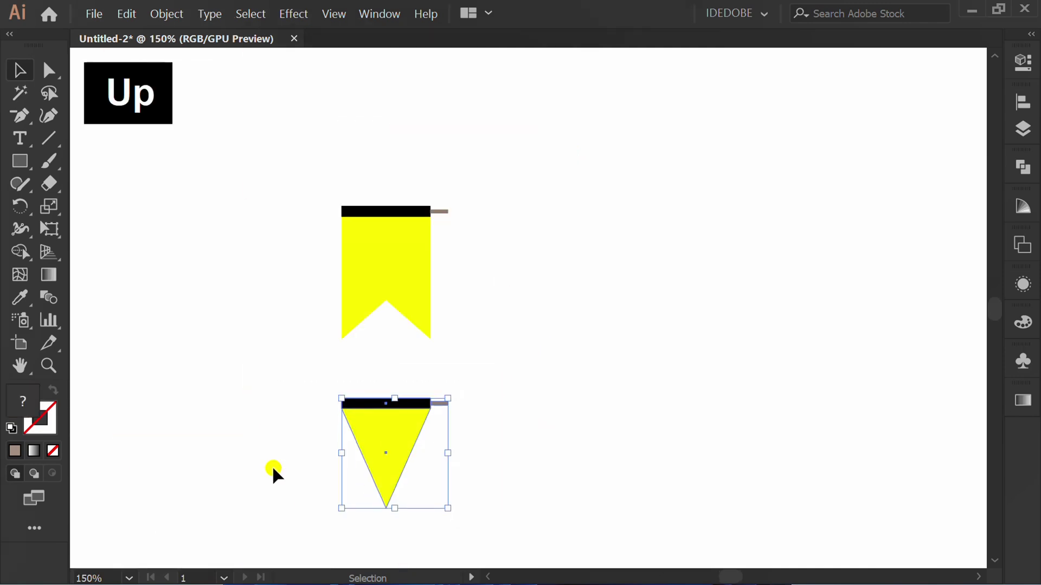
key("Up")
key("Up")
key("Up")
key("Up")
key("Up")
key("Up")
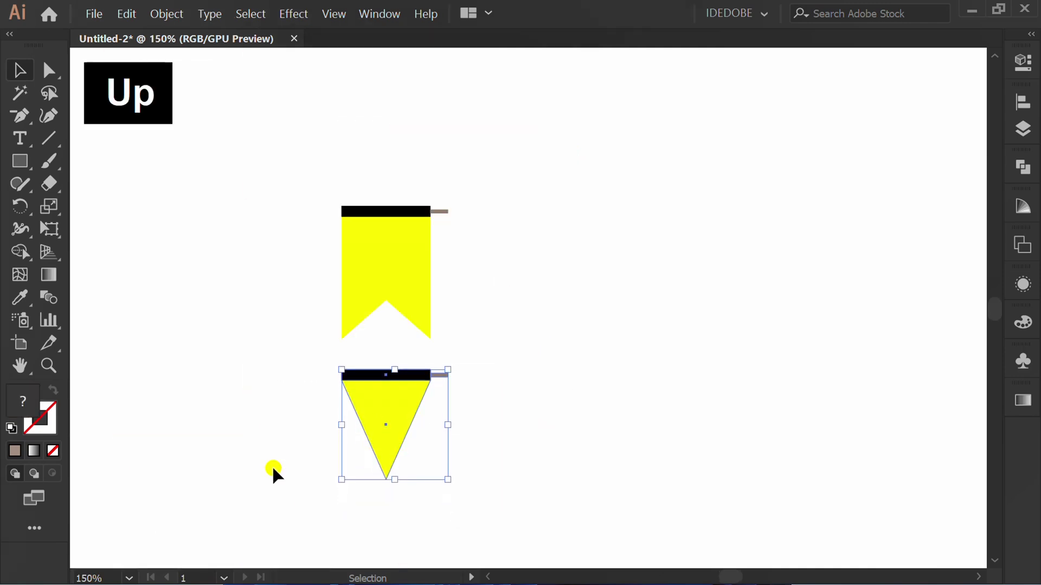
left_click(513, 402)
scroll(511, 195, "right", 3)
Apply a Transform effect to both banners with 3 copies moved 60 pt horizontally
left_click_drag(442, 151, 200, 441)
left_click(301, 16)
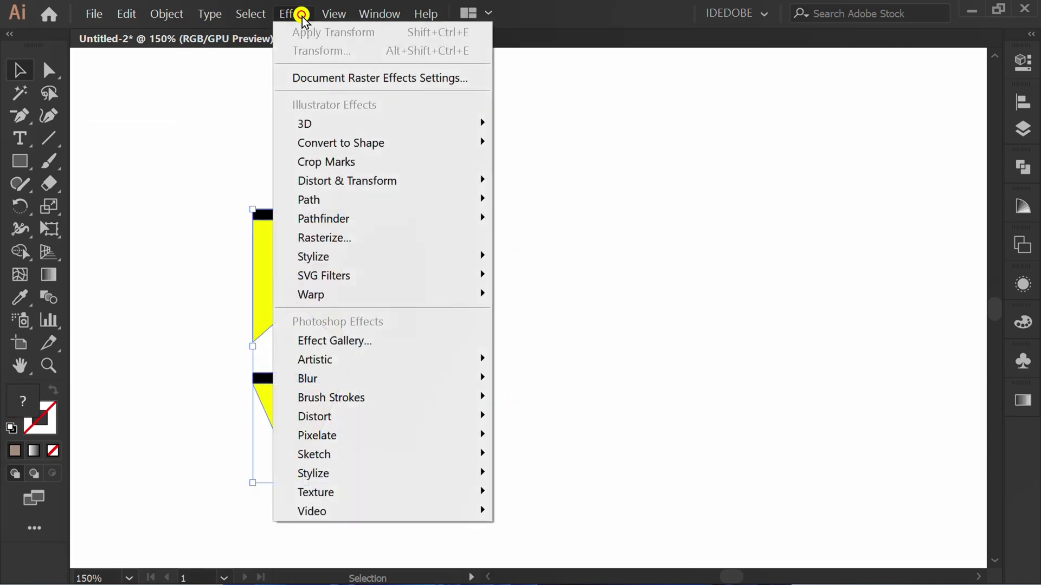
mouse_move(415, 177)
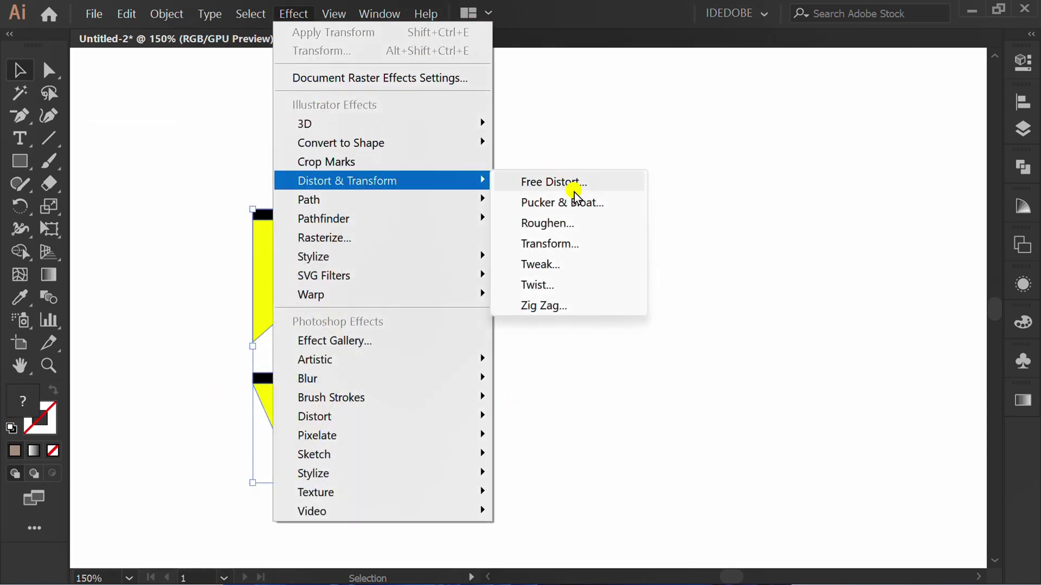
left_click(608, 244)
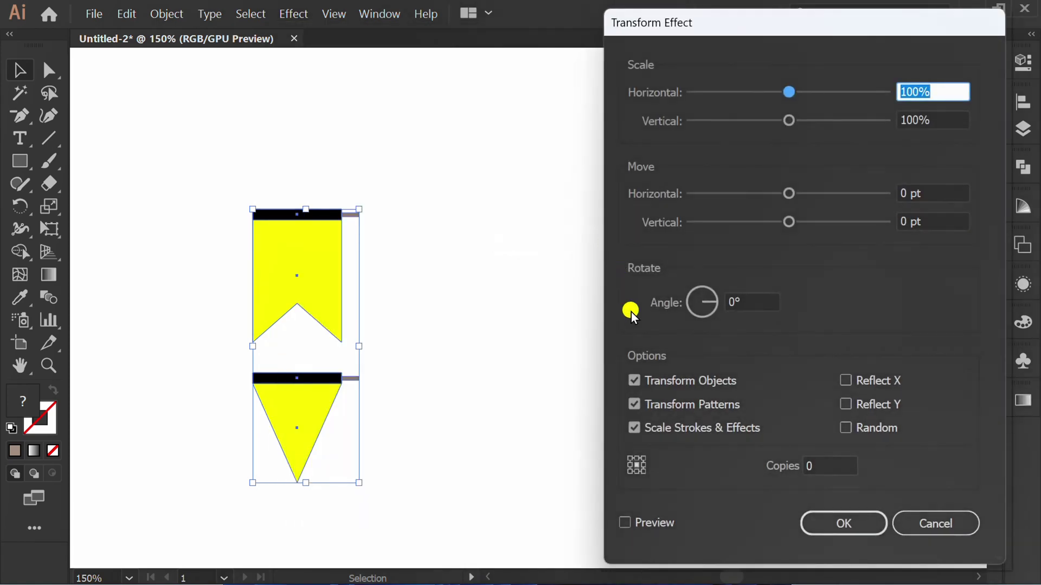
left_click(626, 523)
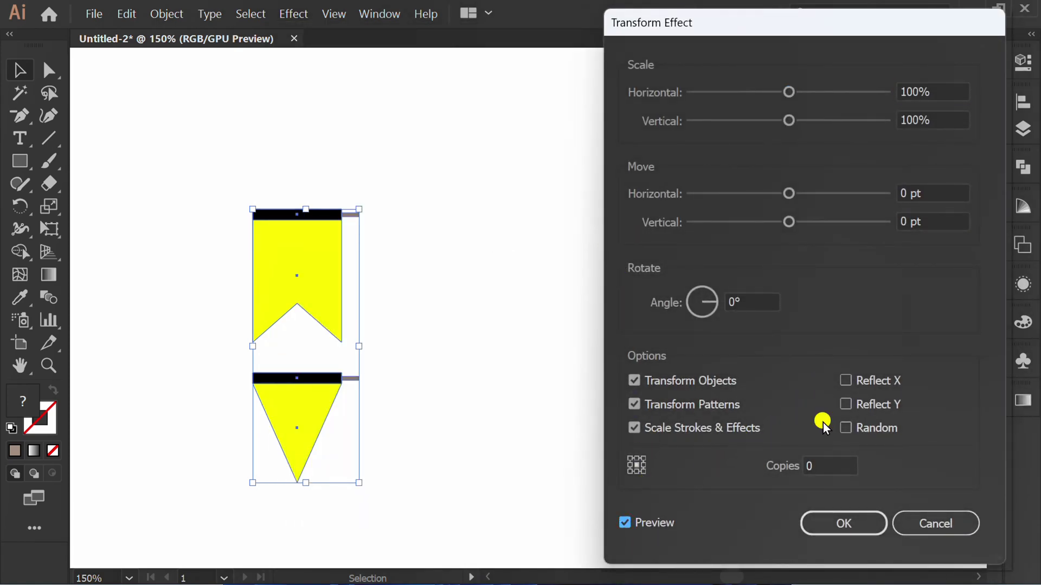
left_click(826, 467)
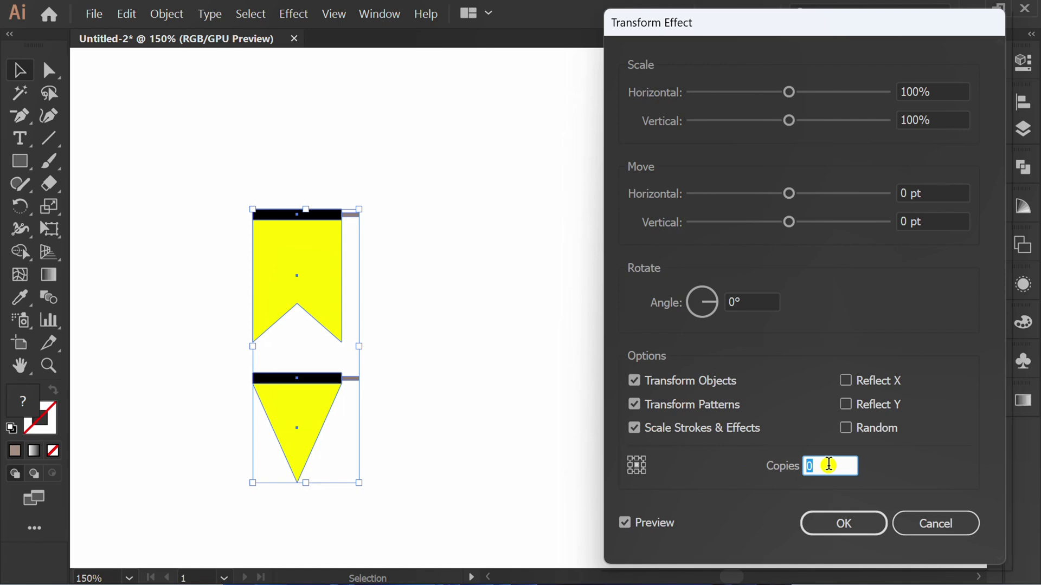
type("3")
left_click(936, 187)
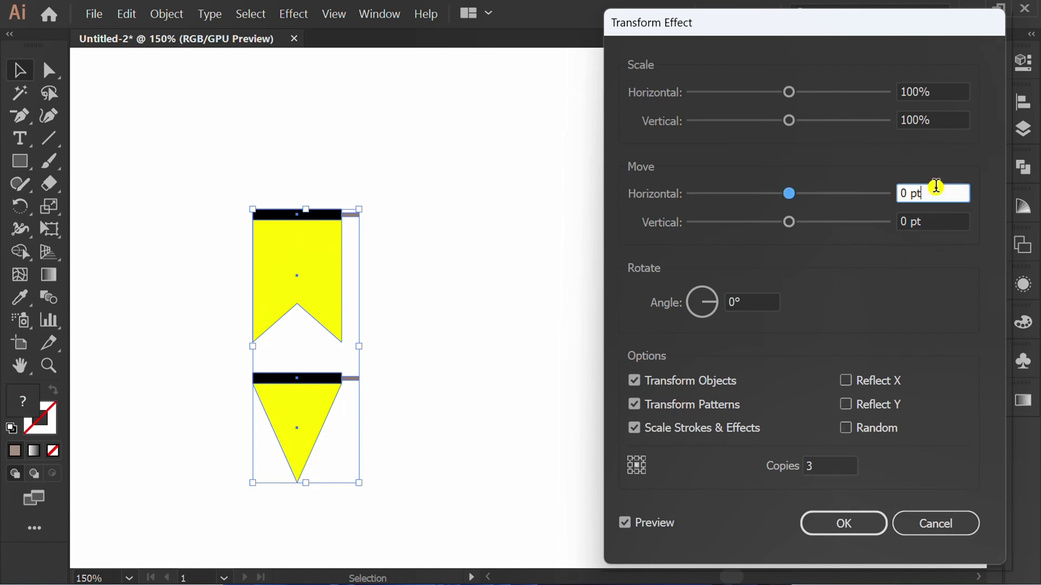
left_click_drag(909, 191, 853, 193)
type("60")
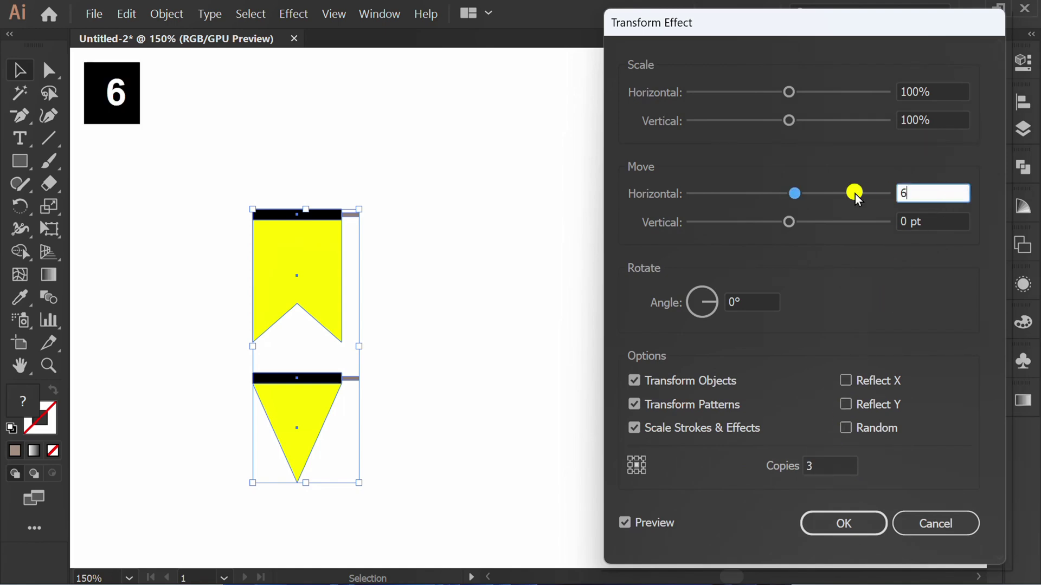
left_click(944, 222)
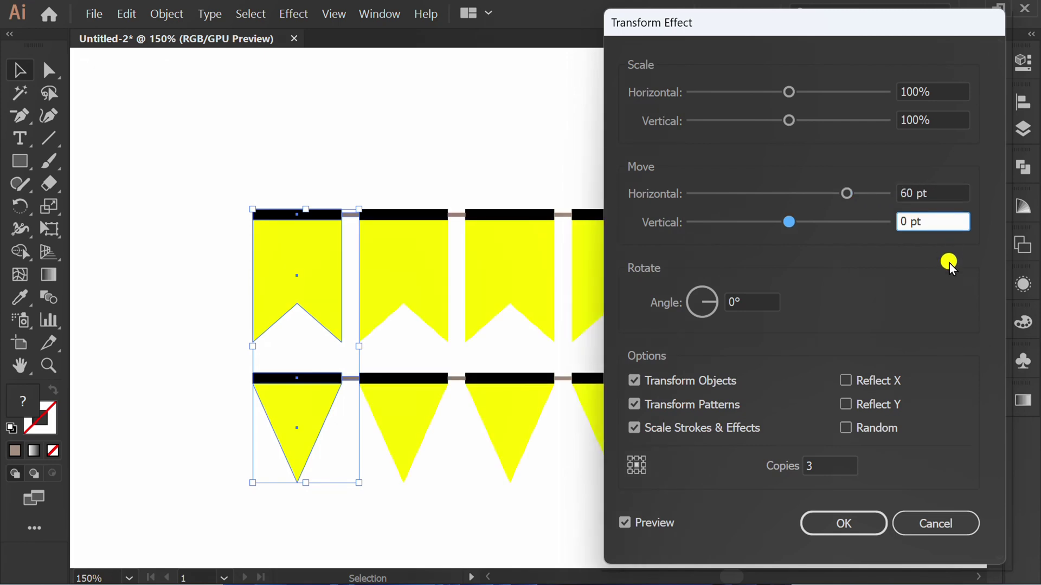
left_click(848, 520)
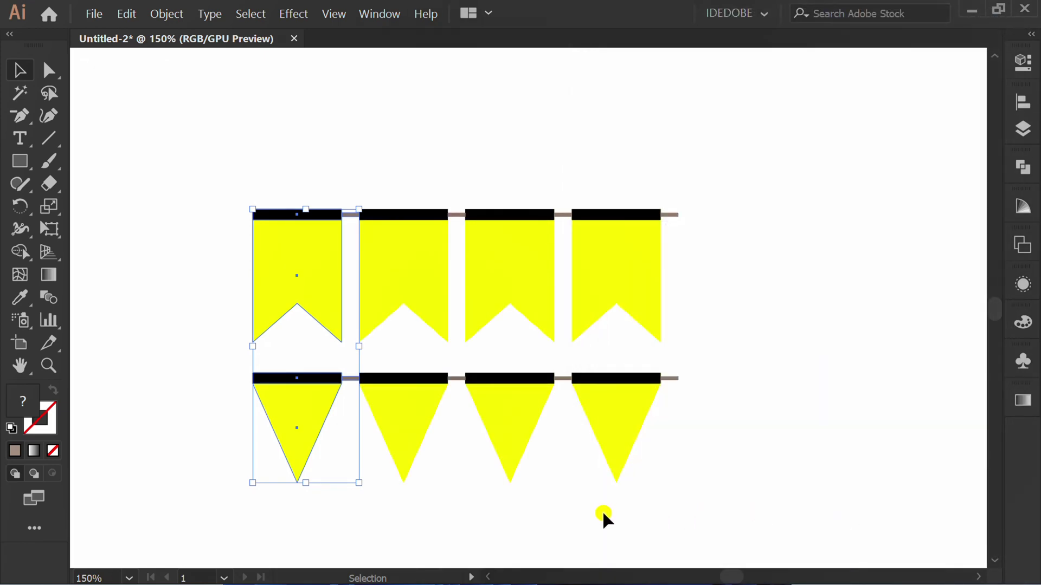
Expand the banners' Transform appearance and ungroup them into two rows of four shapes
left_click(603, 515)
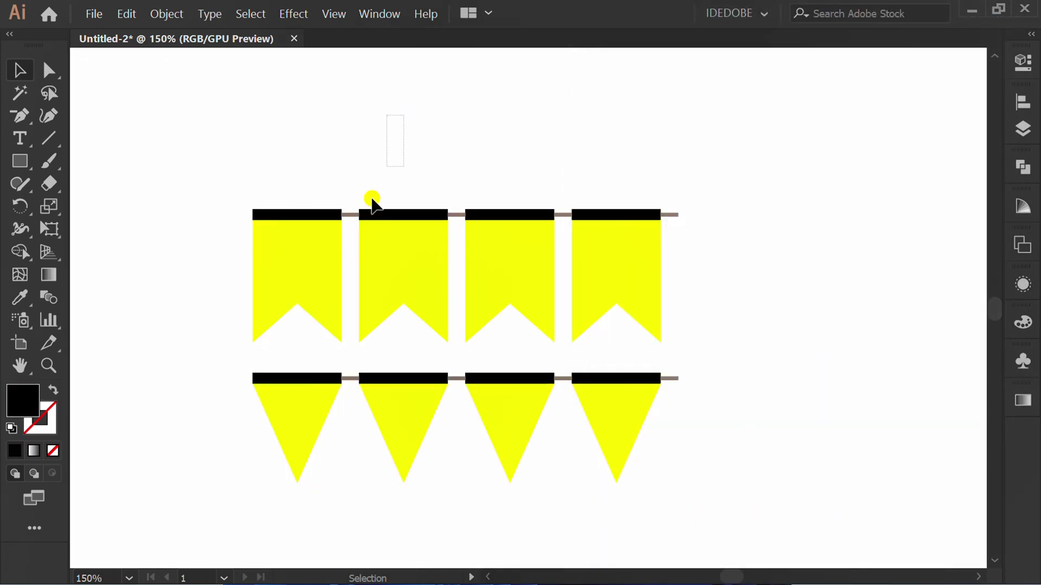
left_click_drag(372, 200, 201, 419)
left_click(169, 13)
left_click(333, 249)
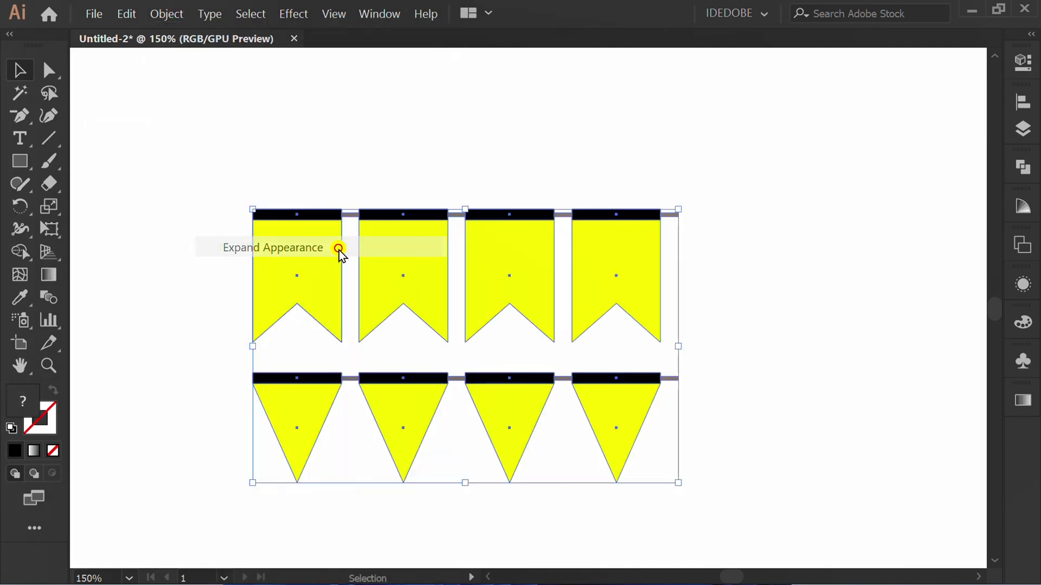
right_click(317, 242)
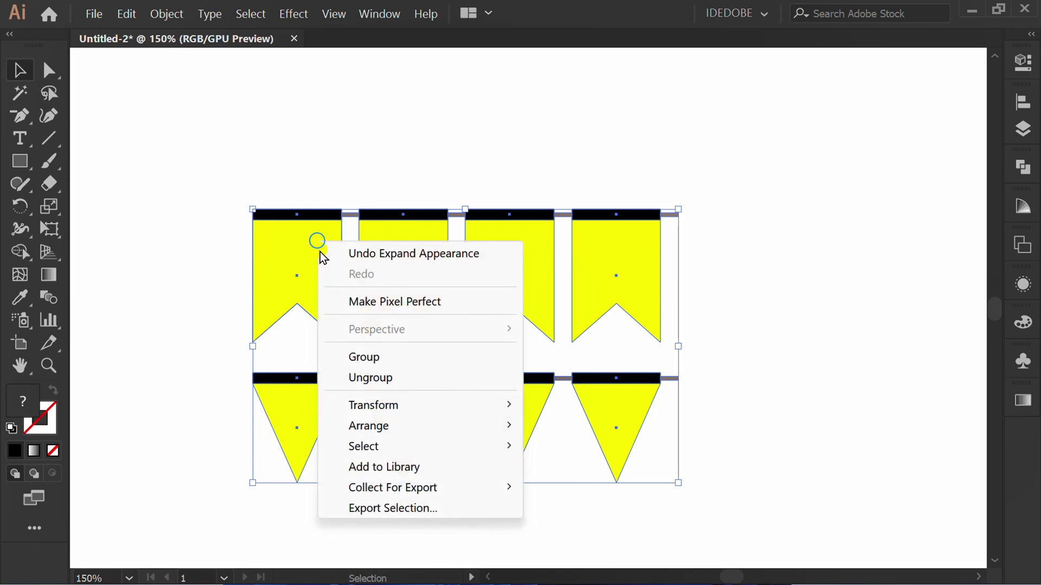
left_click(436, 379)
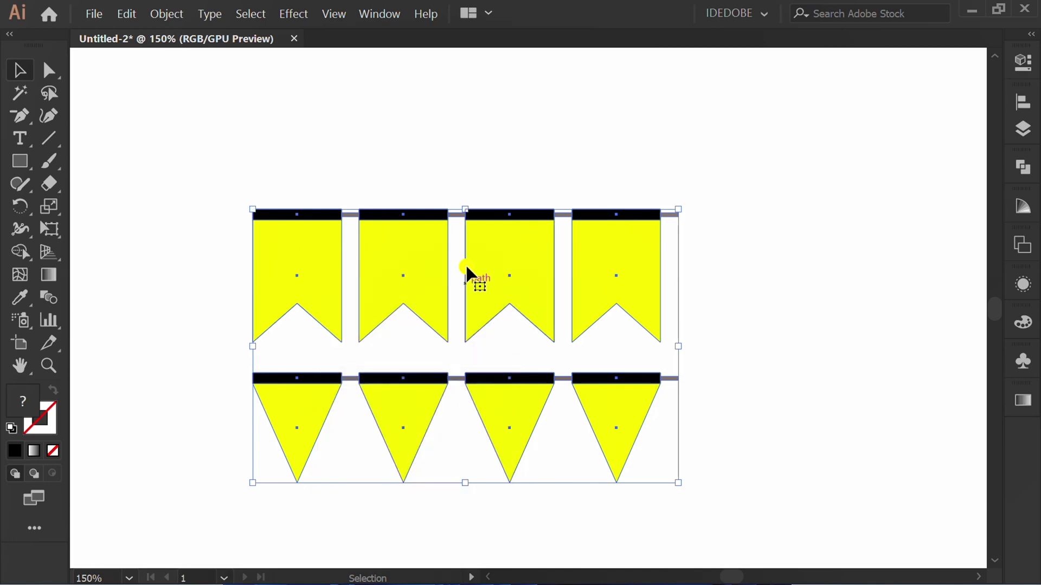
left_click(470, 167)
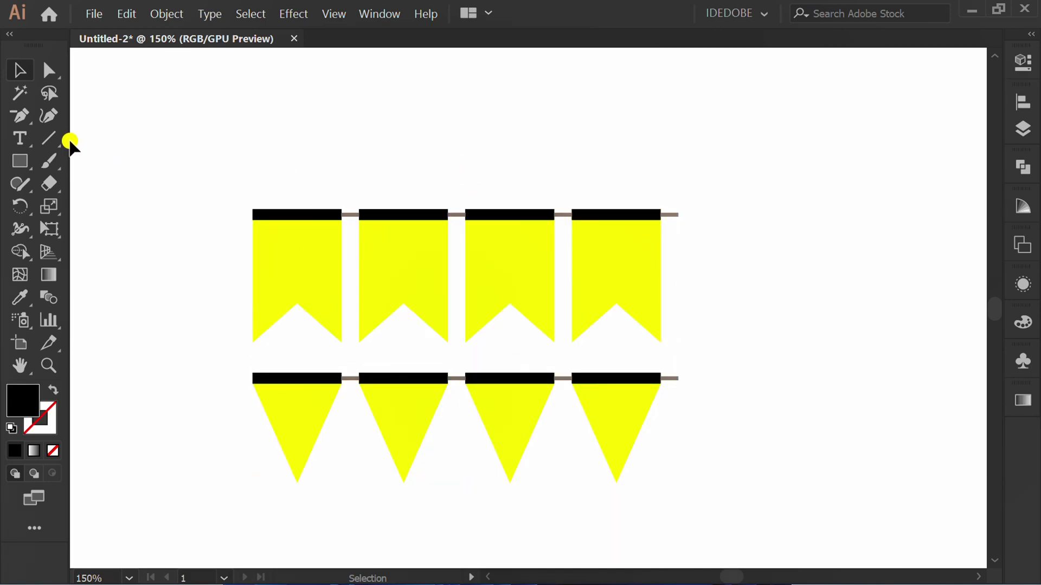
Select all eight black top bars with the Magic Wand and set their opacity to 20%
left_click(18, 91)
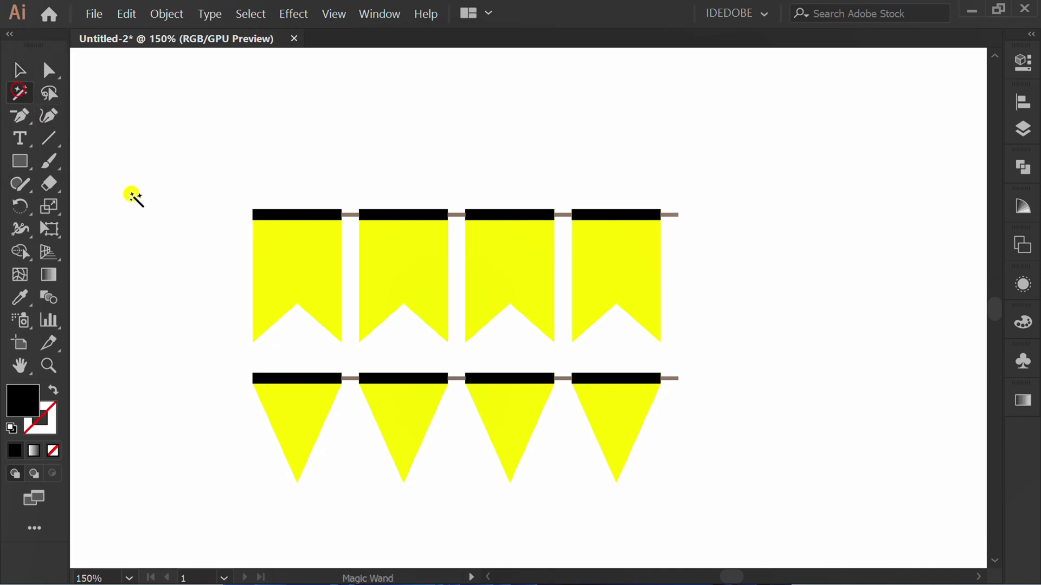
left_click(278, 212)
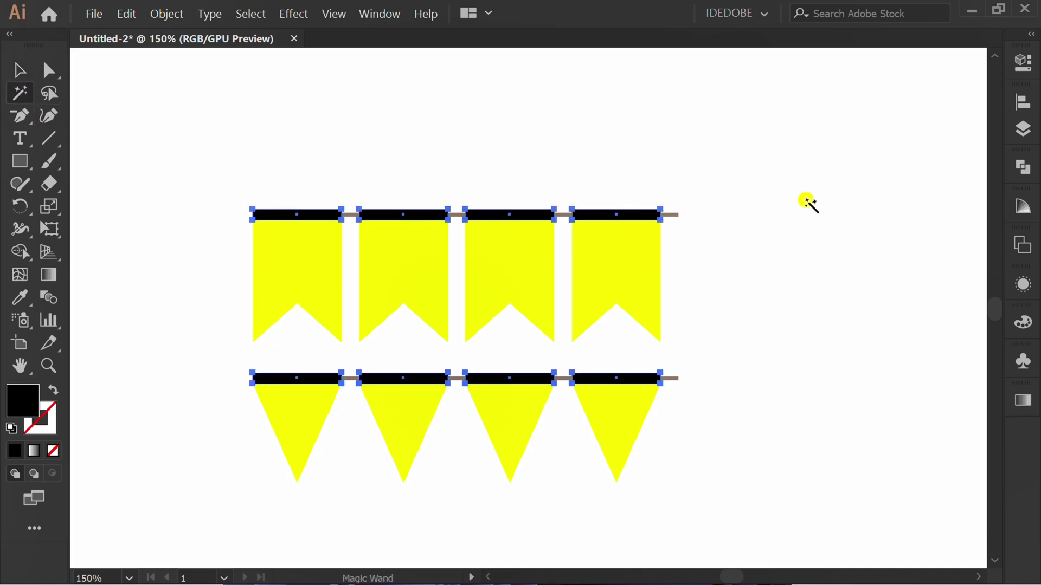
left_click(1014, 65)
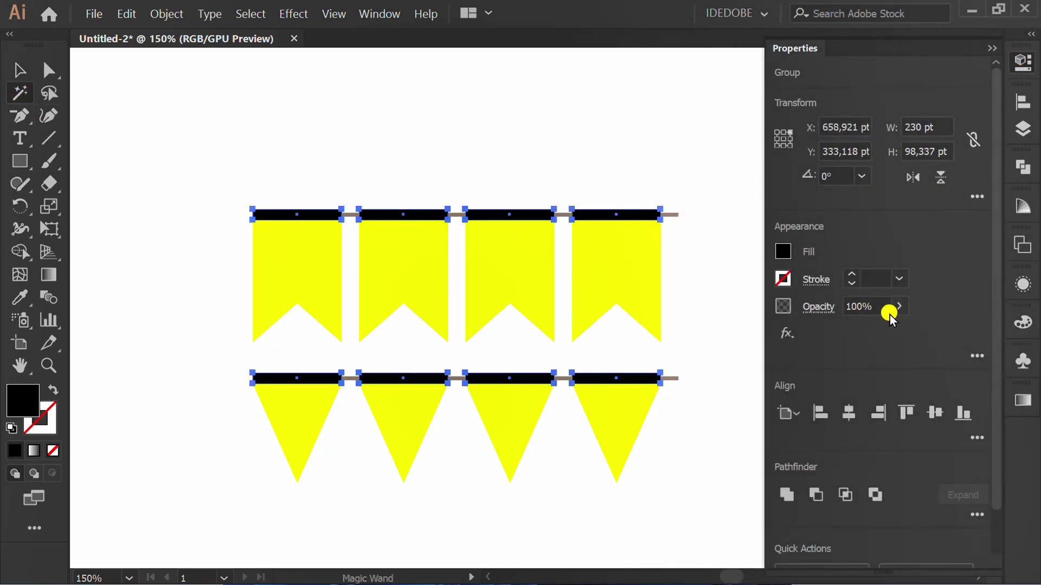
left_click(884, 308)
type("20")
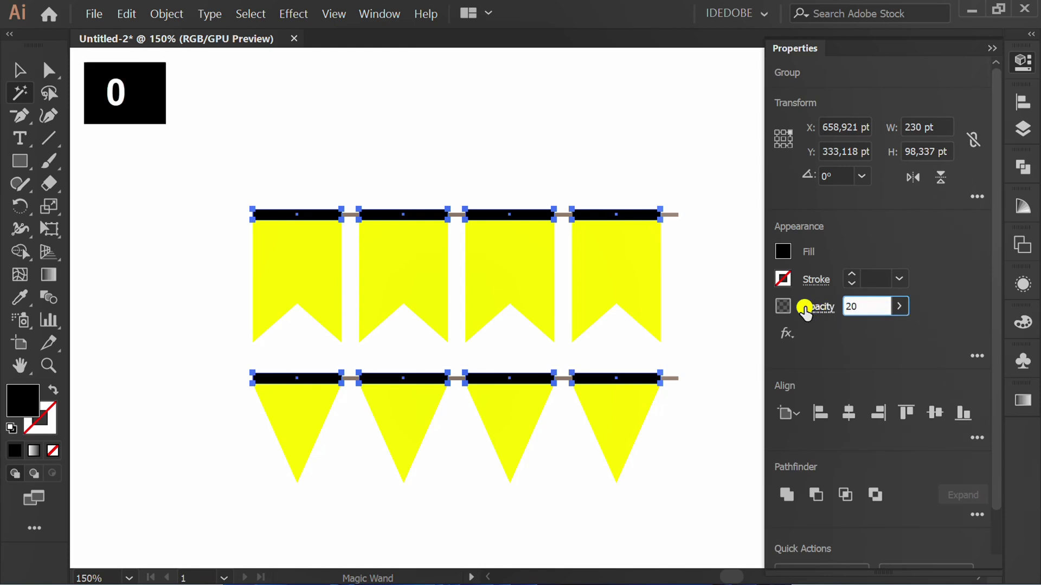
left_click(840, 343)
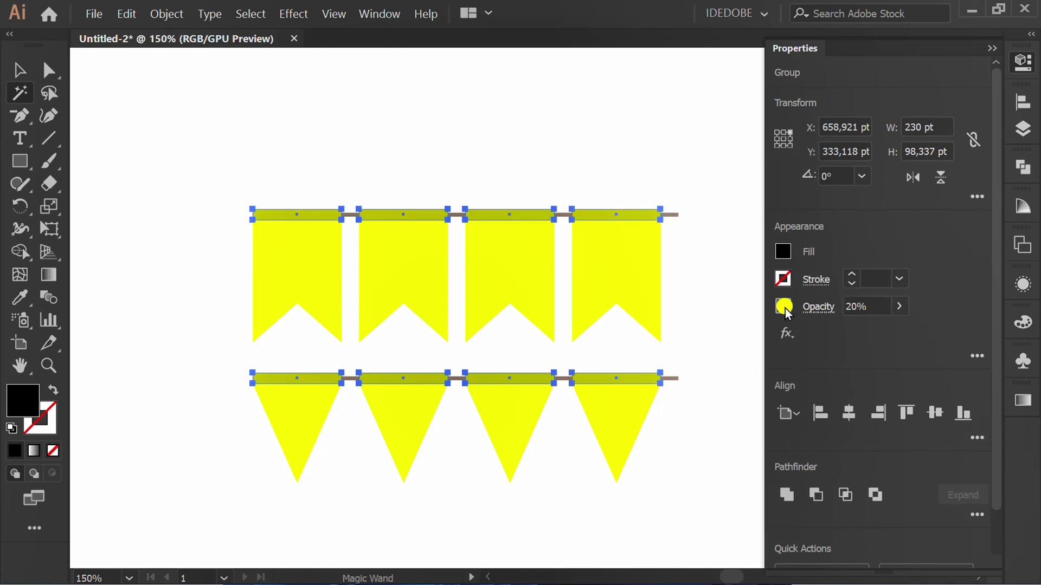
left_click(724, 302)
key("v")
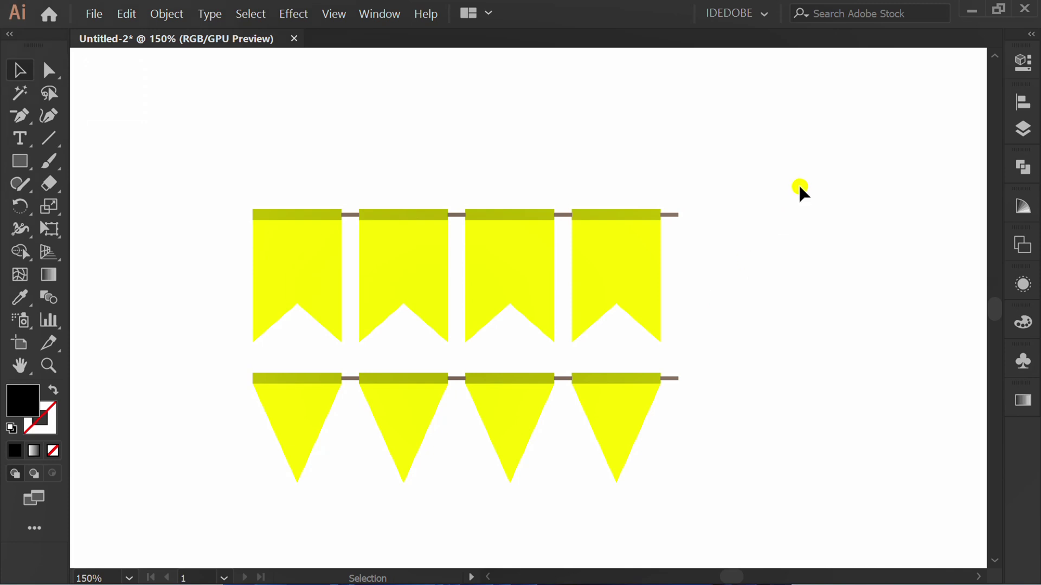
left_click(1023, 63)
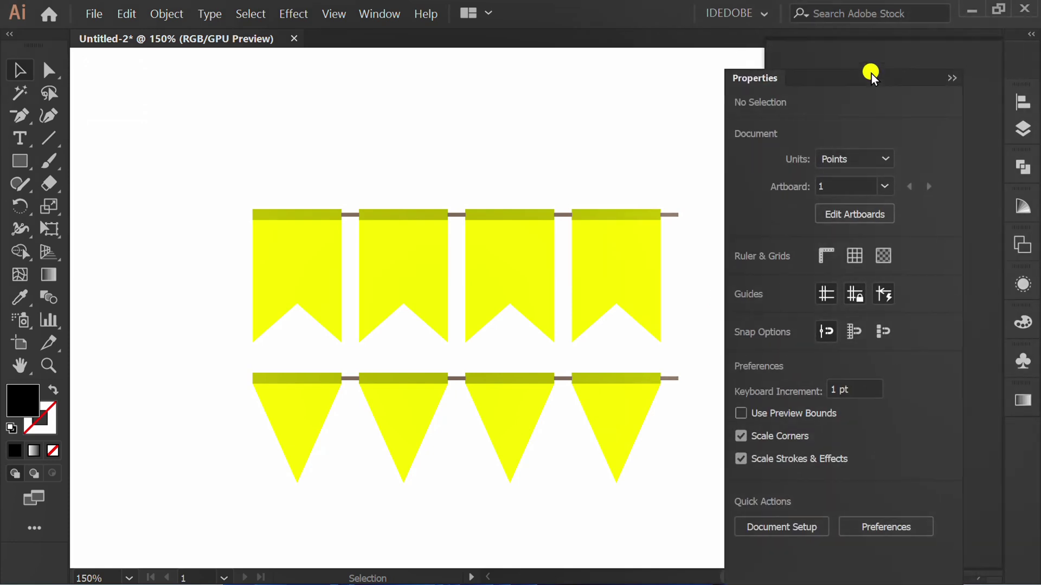
Dock the Properties panel and fill the second top-row flag with the green swatch
left_click_drag(871, 74, 902, 56)
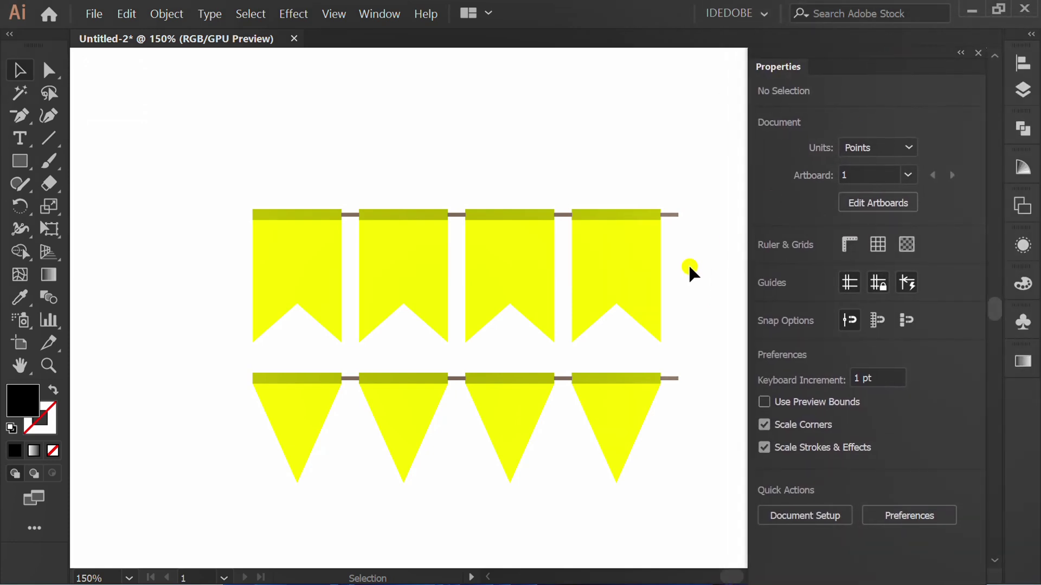
left_click(417, 254)
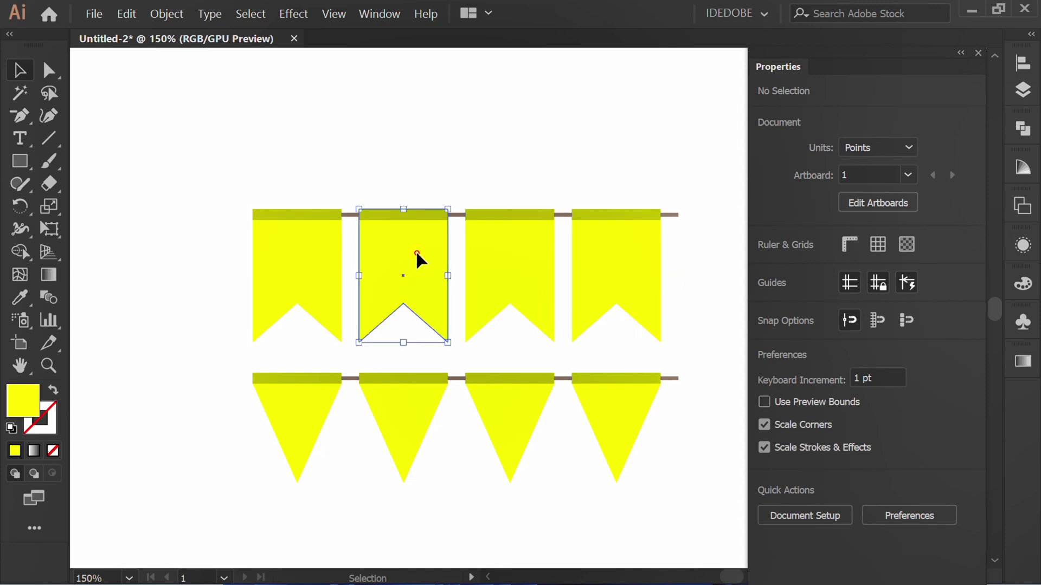
left_click(767, 271)
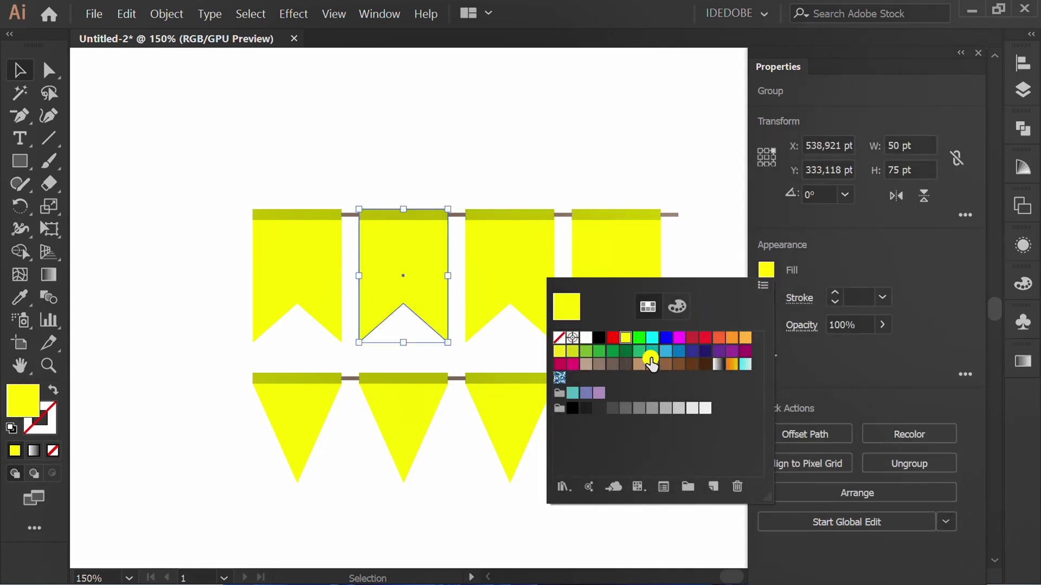
left_click(640, 338)
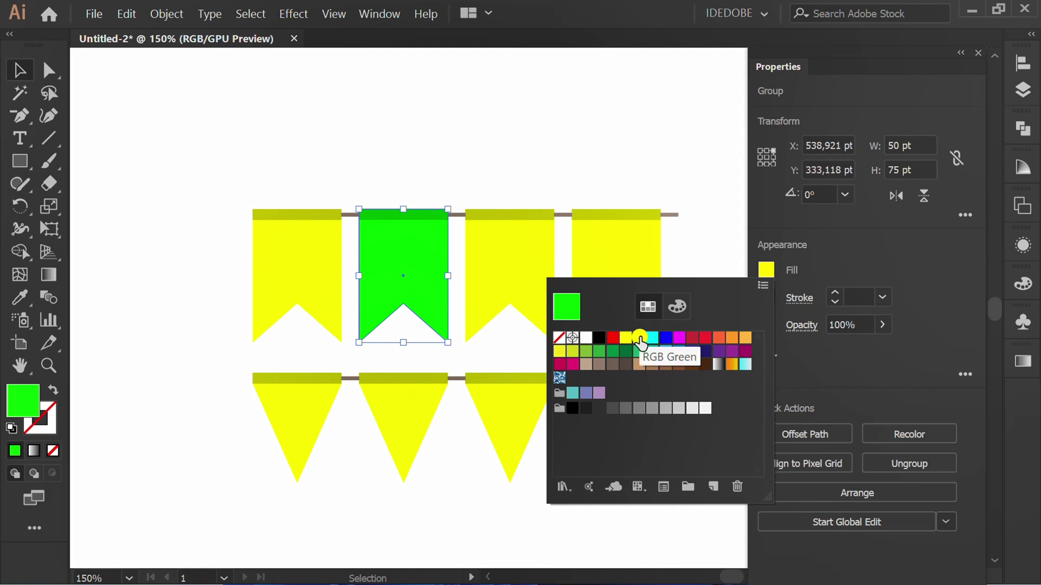
Darken the green swatch to RGB 0/230/0 with preview on
double_click(639, 338)
left_click_drag(255, 117, 896, 29)
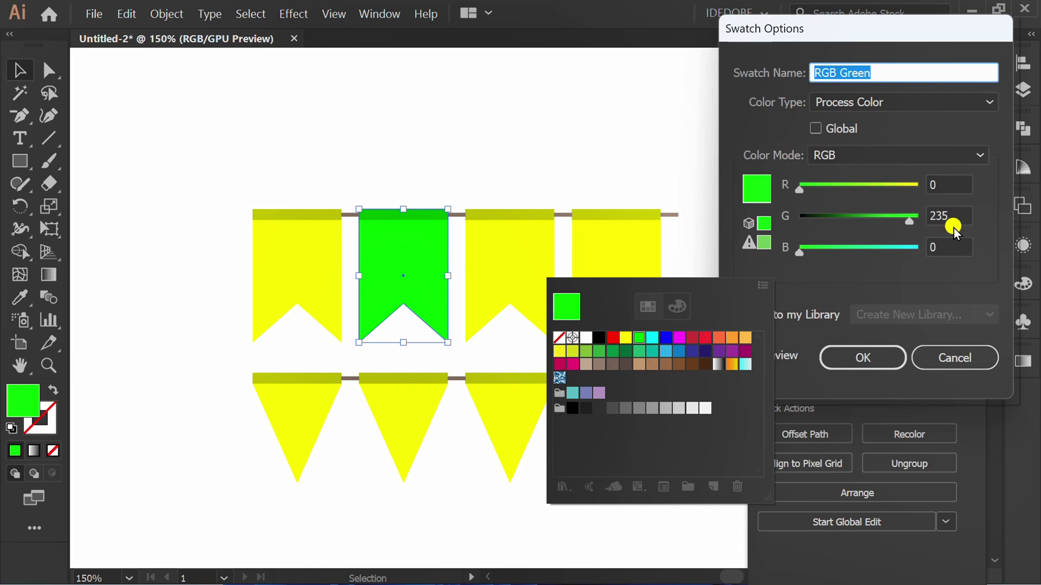
left_click_drag(926, 32, 982, 19)
left_click(810, 343)
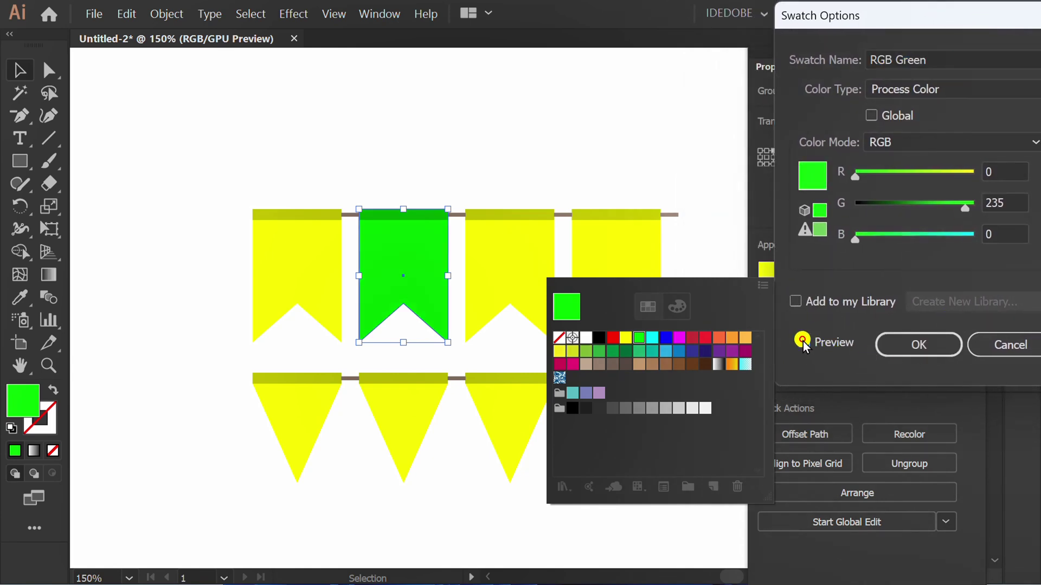
left_click(963, 25)
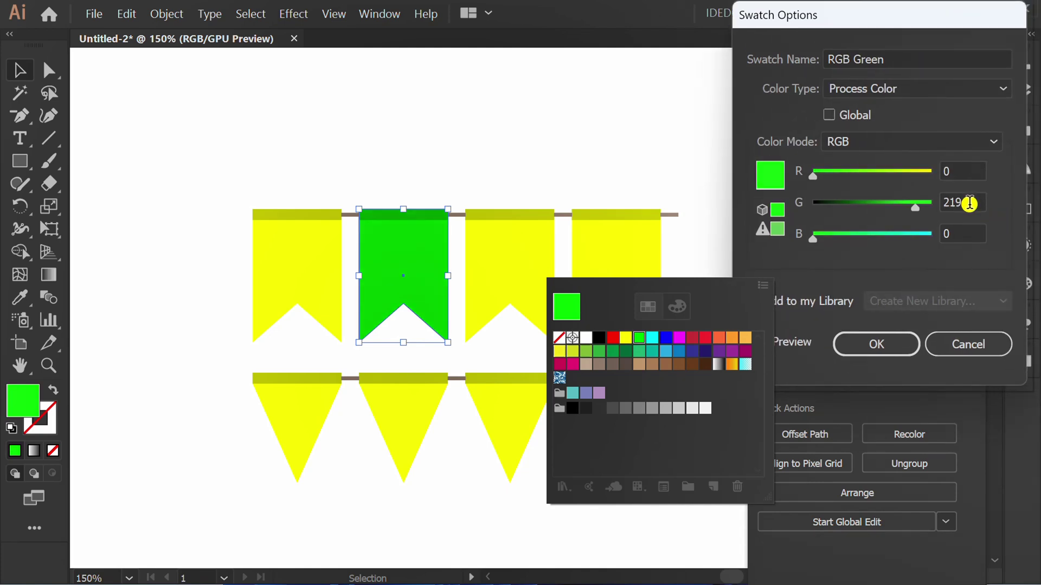
scroll(969, 204, "up", 4)
left_click(882, 346)
Fill the third top-row swallowtail flag with the cyan swatch and the fourth with red
left_click(701, 177)
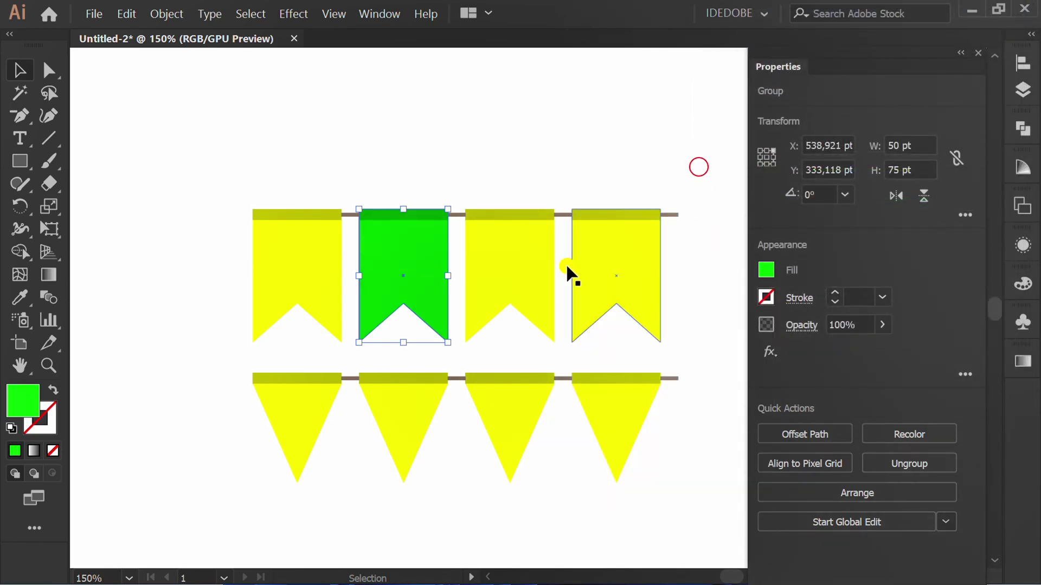
left_click(531, 258)
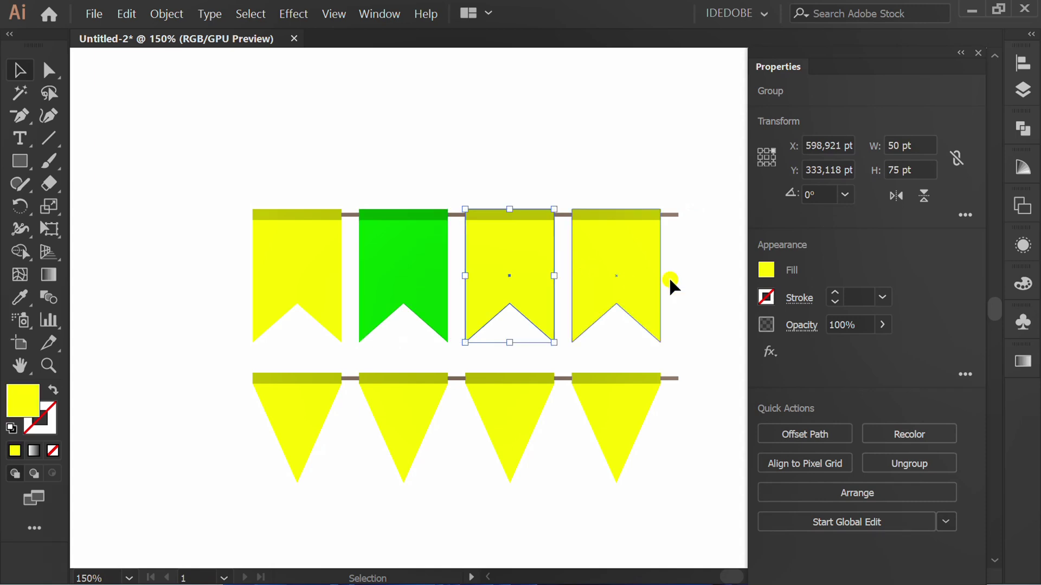
left_click(766, 271)
left_click(657, 340)
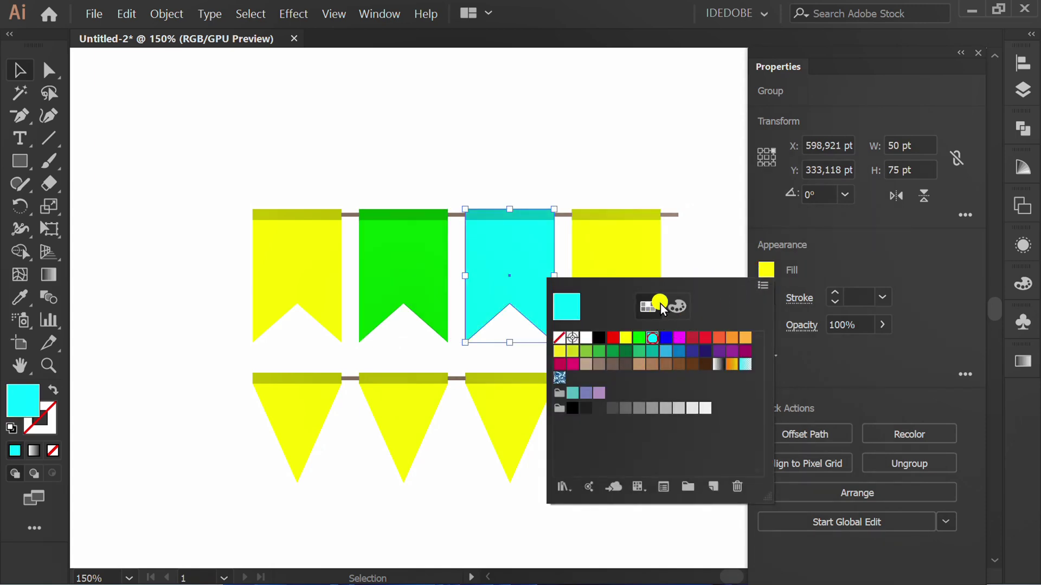
left_click(685, 168)
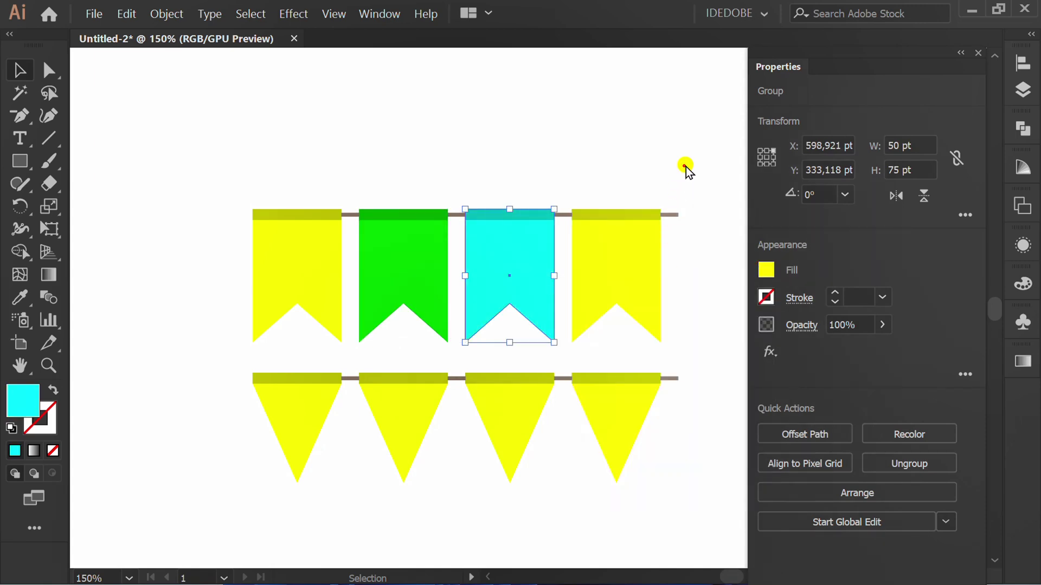
left_click(648, 261)
left_click(765, 271)
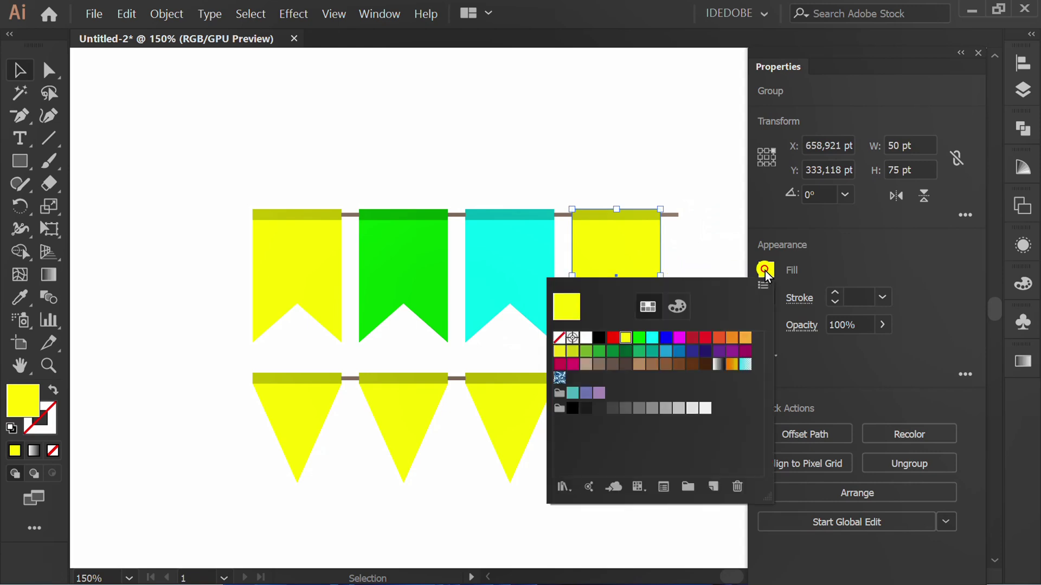
left_click(612, 339)
left_click(700, 145)
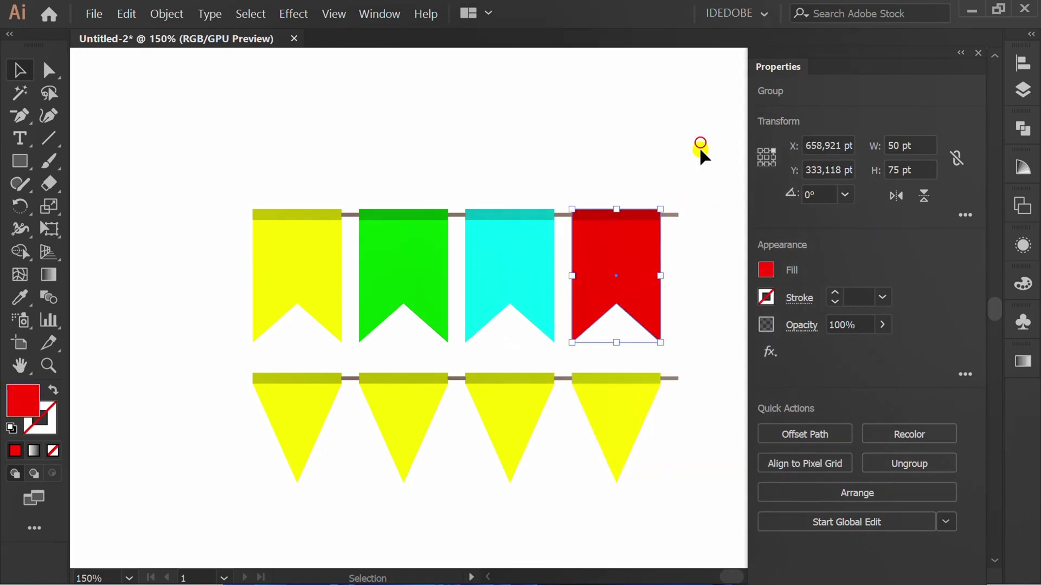
left_click(478, 482)
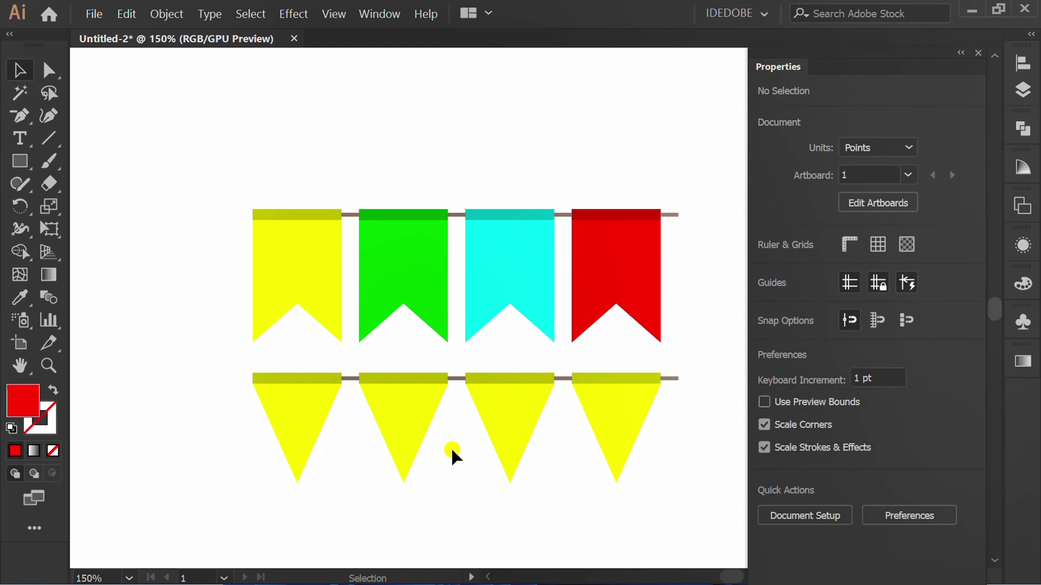
Eyedropper the green, cyan and red flag colours onto the second, third and fourth triangle pennants
left_click_drag(449, 461, 396, 493)
key("i")
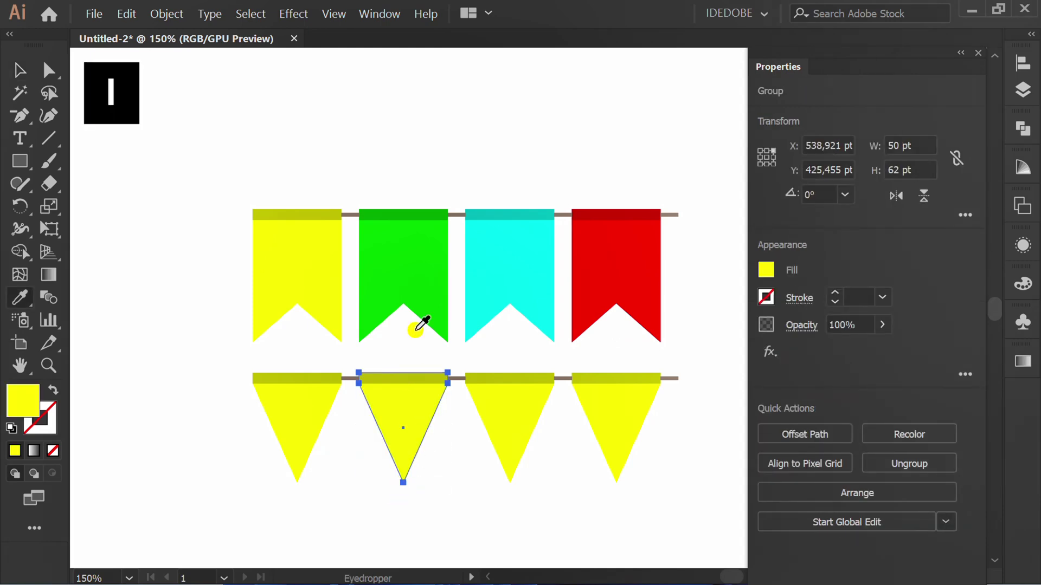
left_click(411, 251)
key("v")
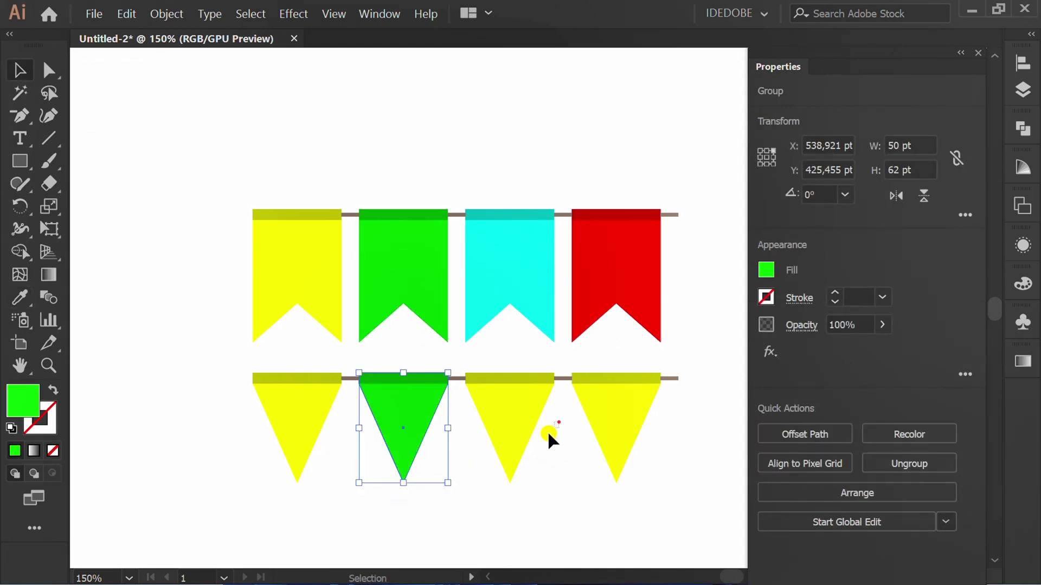
left_click_drag(495, 484, 496, 484)
key("i")
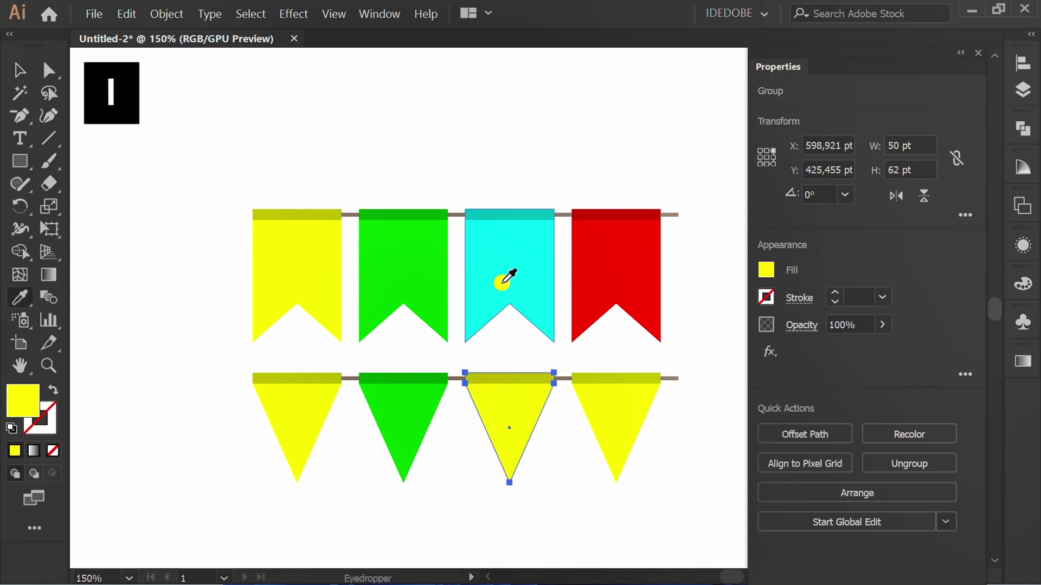
left_click(505, 275)
key("v")
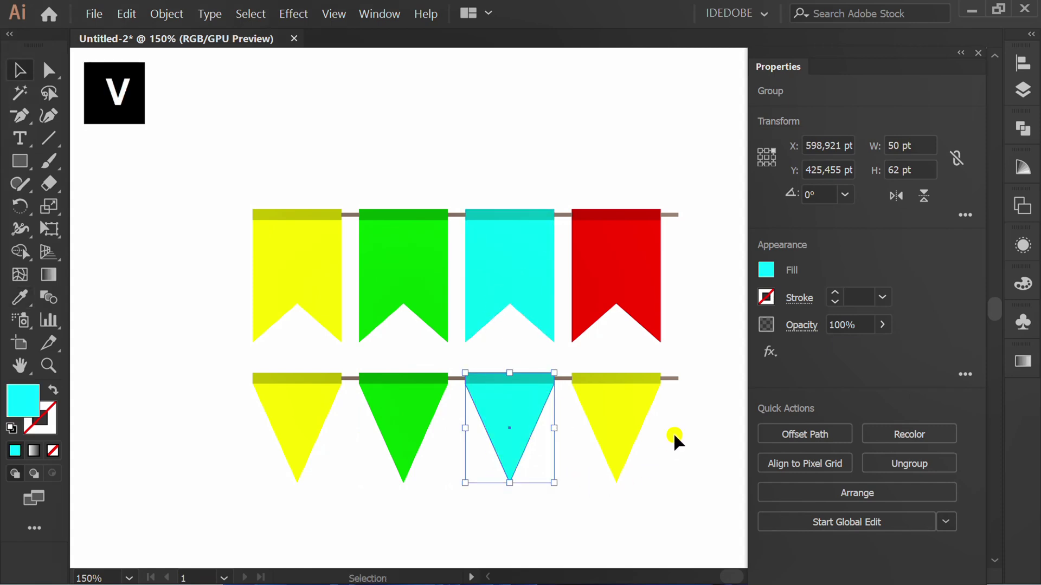
left_click_drag(655, 456, 603, 502)
key("i")
left_click(622, 281)
key("v")
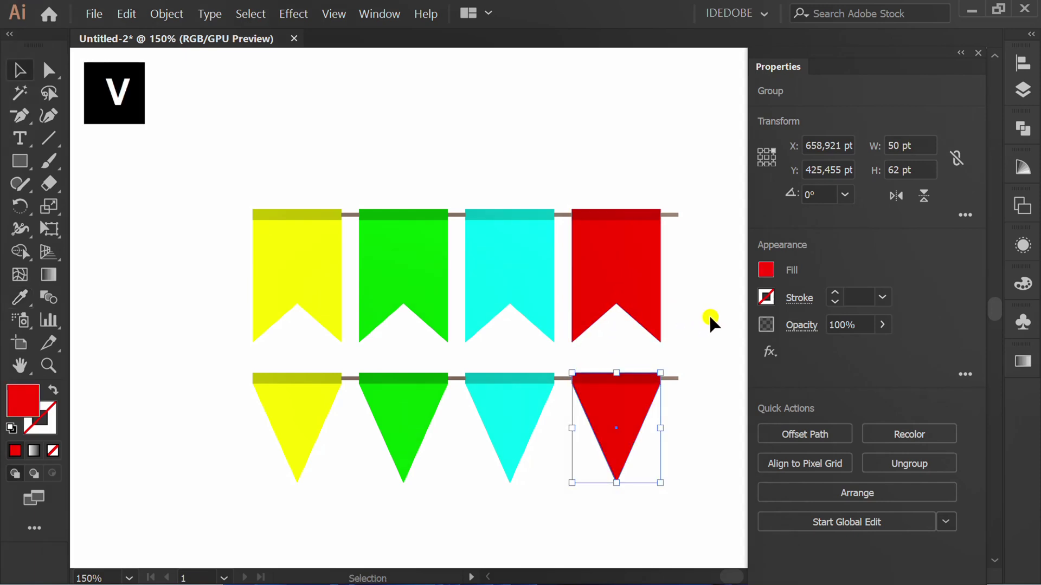
left_click(710, 317)
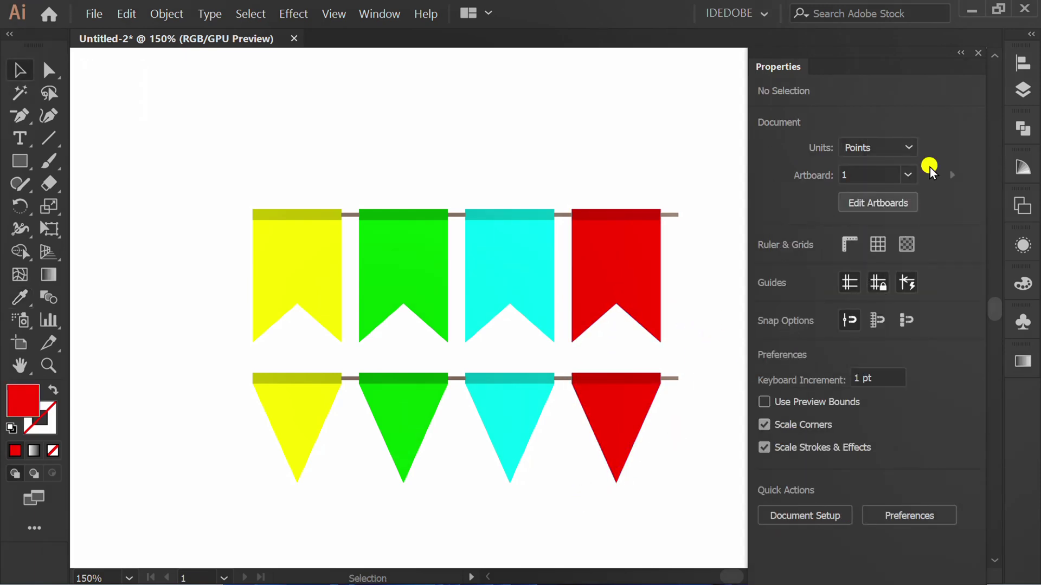
Collapse the Properties panel and show the Brushes panel from the Window menu
left_click_drag(899, 67, 1023, 54)
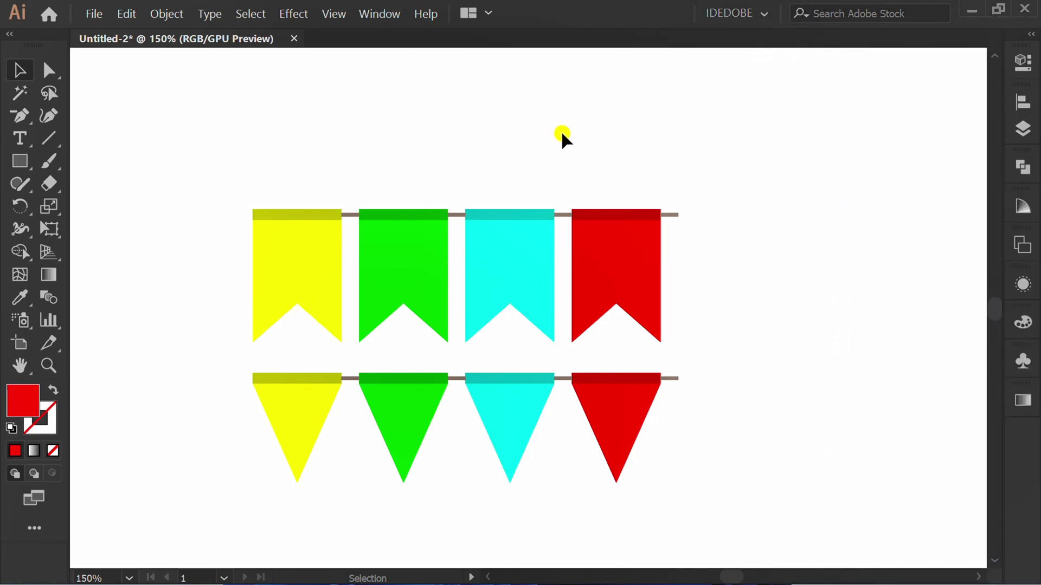
left_click(379, 13)
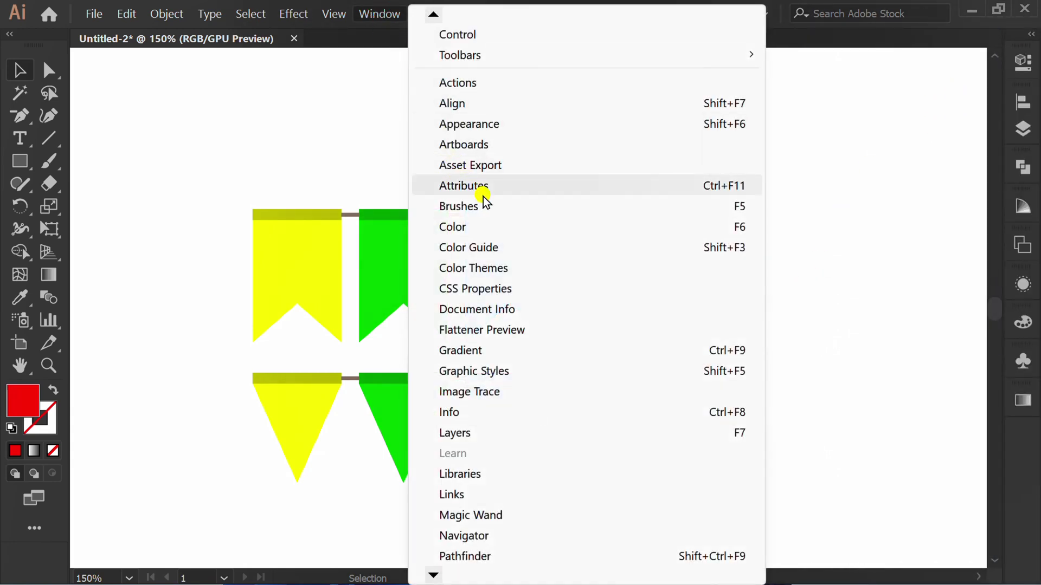
left_click(552, 207)
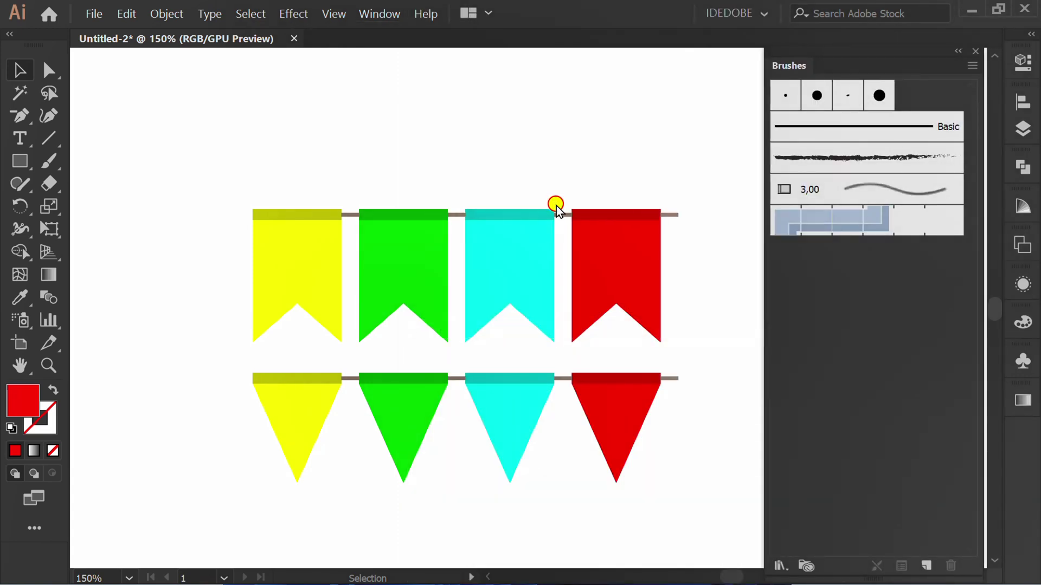
Group the four top-row flags, and separately group the four bottom-row pennants
left_click_drag(697, 192, 243, 299)
right_click(284, 240)
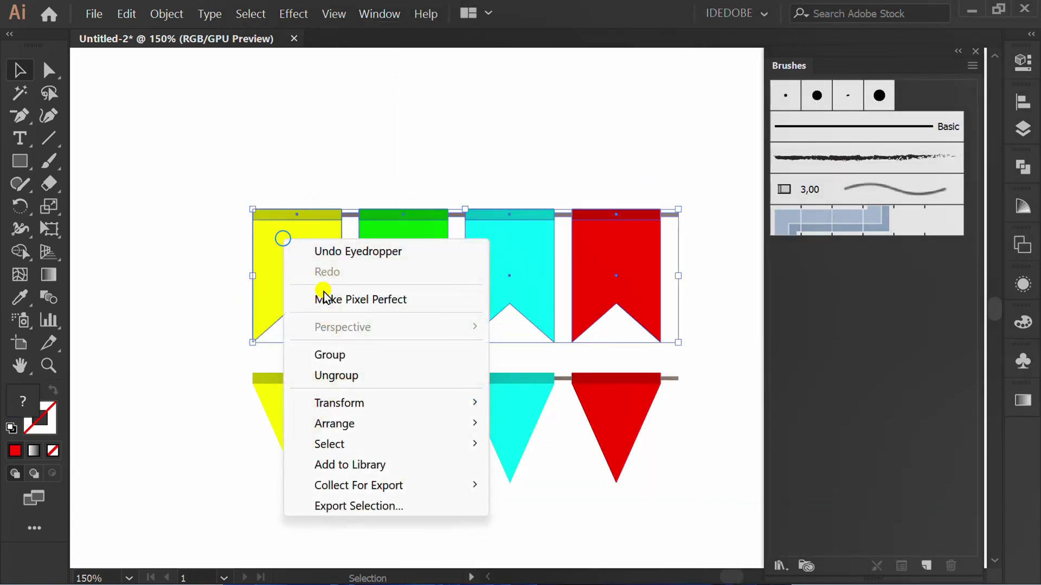
left_click(385, 358)
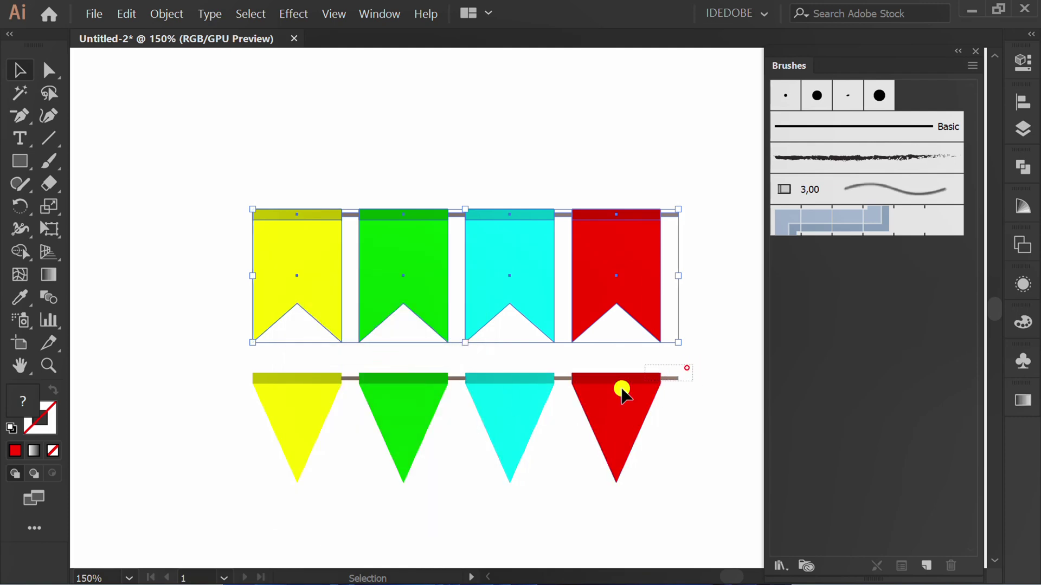
left_click_drag(623, 393, 221, 479)
right_click(278, 405)
left_click(378, 236)
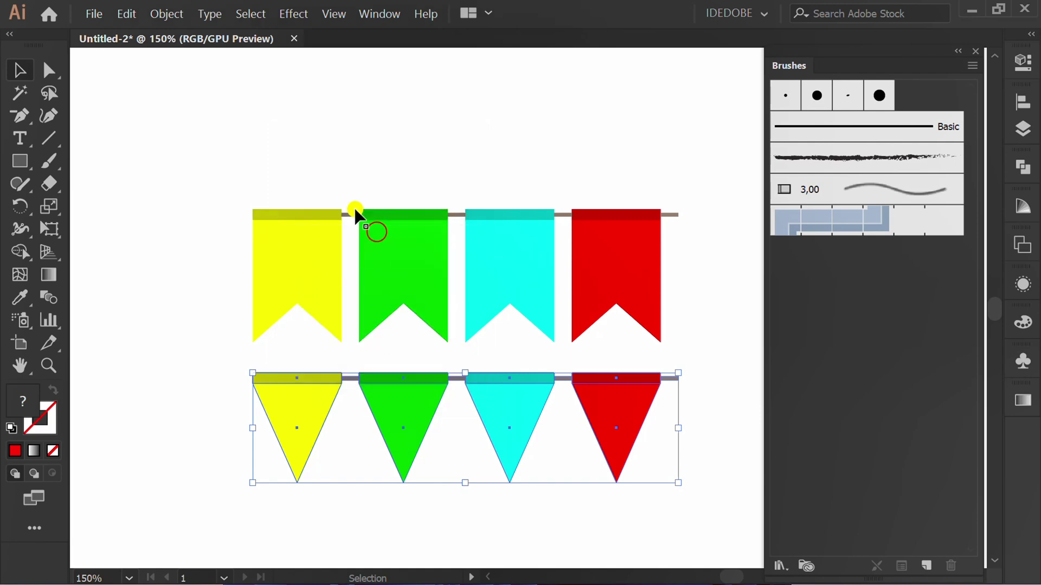
left_click(218, 170)
Drag the grouped flag row into Brushes and save it as Pattern Brush 1 with default options
mouse_move(404, 237)
left_mouse_down()
mouse_move(488, 279)
mouse_move(739, 317)
mouse_move(830, 267)
left_mouse_up()
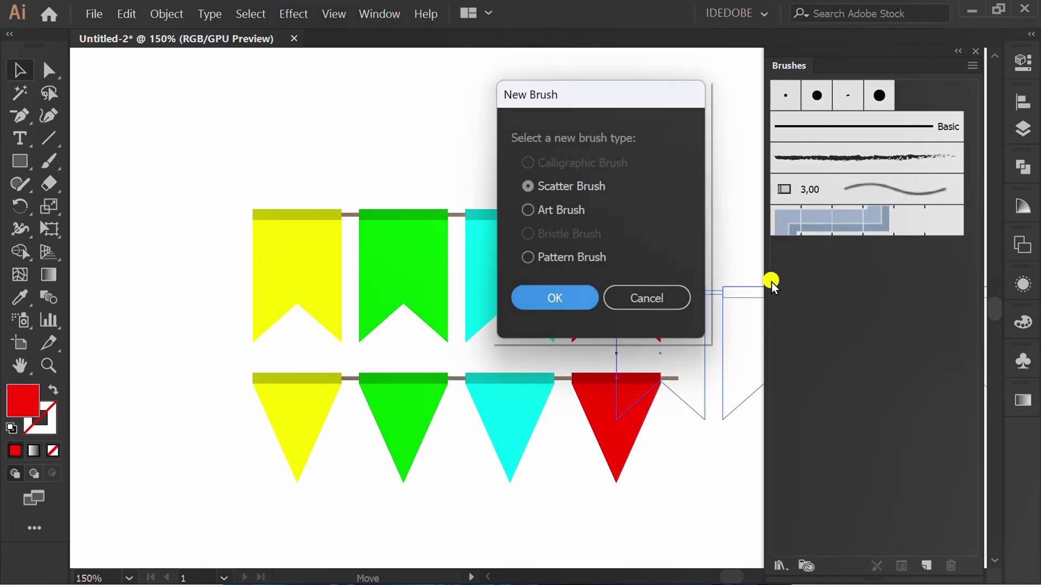
left_click(527, 257)
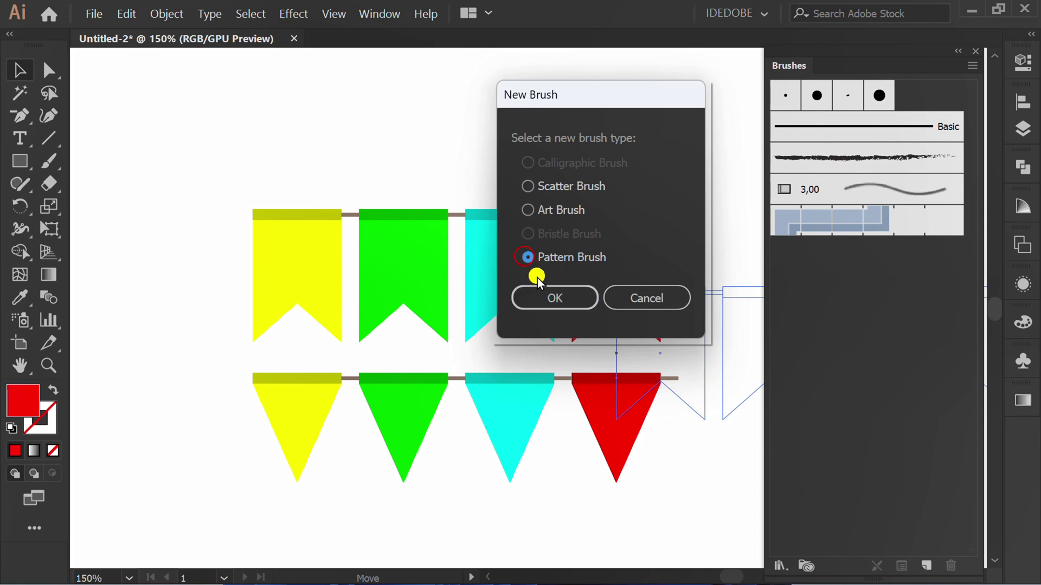
left_click(573, 300)
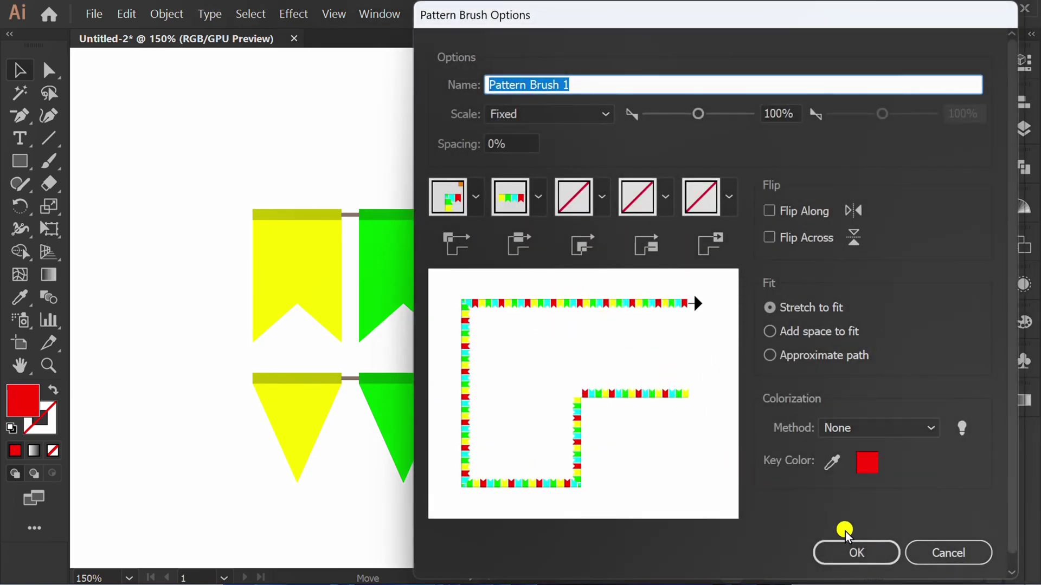
left_click(858, 552)
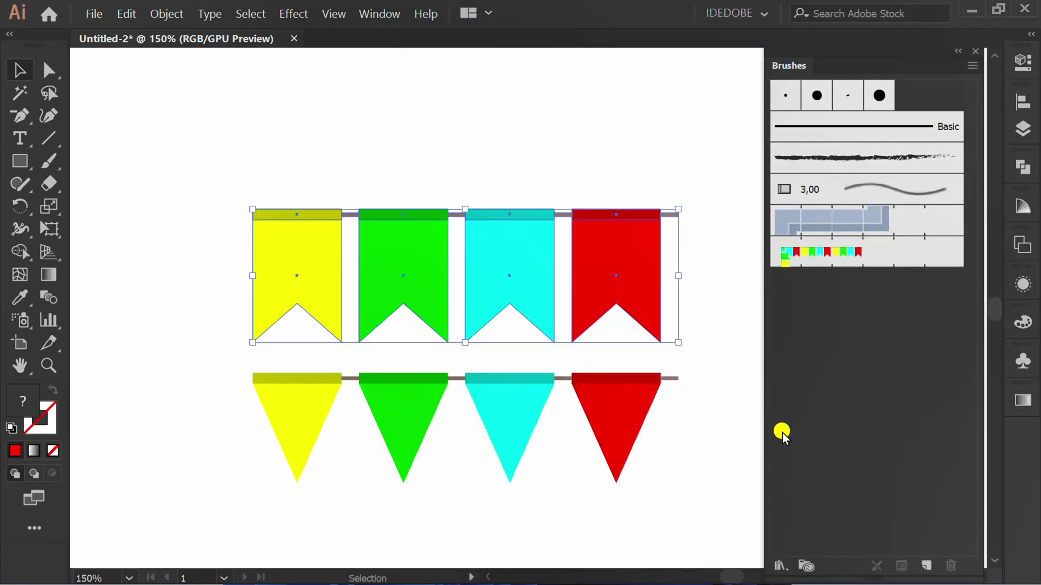
Drag the triangle pennant row into Brushes and save it as Pattern Brush 2 with default options
left_click_drag(712, 364, 229, 495)
mouse_move(401, 398)
left_mouse_down()
mouse_move(688, 429)
mouse_move(818, 360)
mouse_move(830, 343)
left_mouse_up()
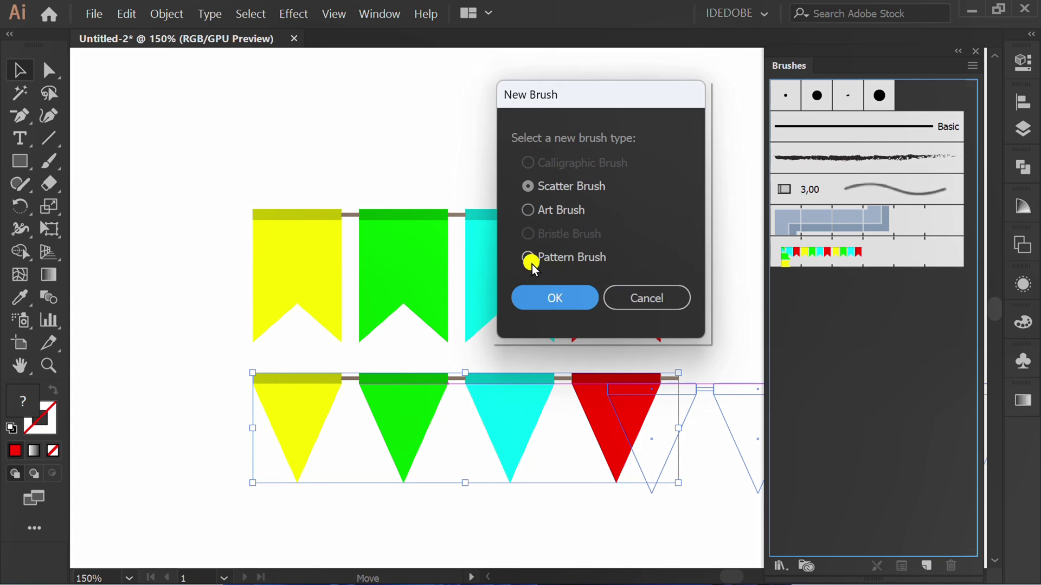
left_click(528, 261)
left_click(563, 296)
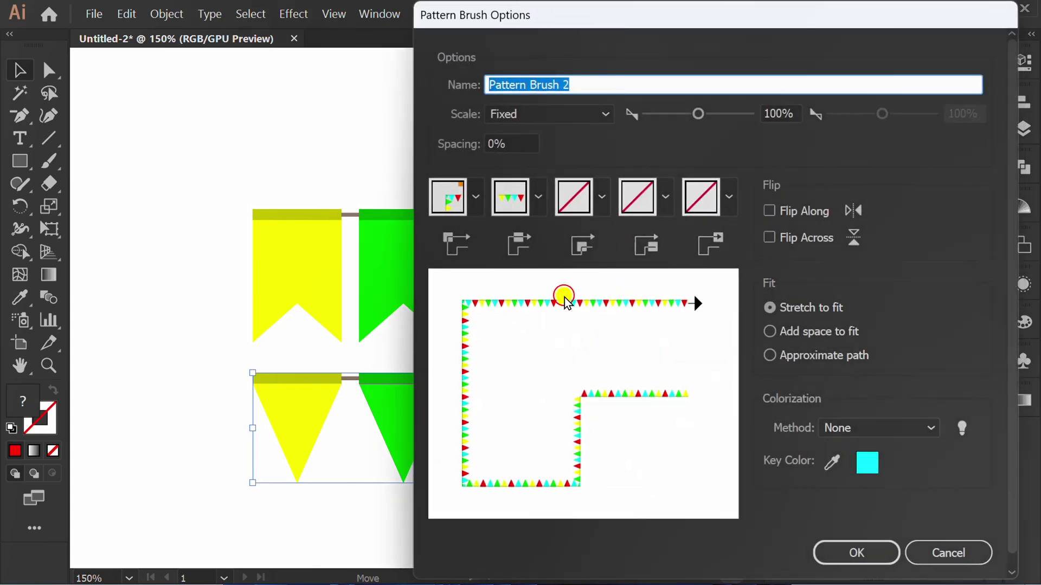
left_click(838, 547)
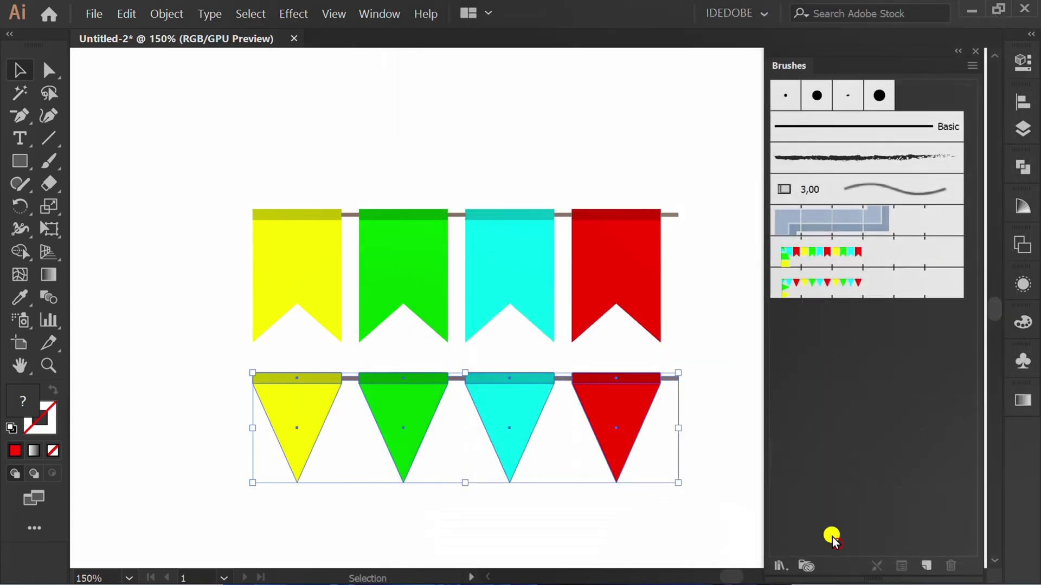
Zoom out and move both flag rows onto the pasteboard beside the artboard
left_click(648, 139)
key("ctrl+minus")
key("ctrl+minus")
key("ctrl+minus")
key("ctrl+minus")
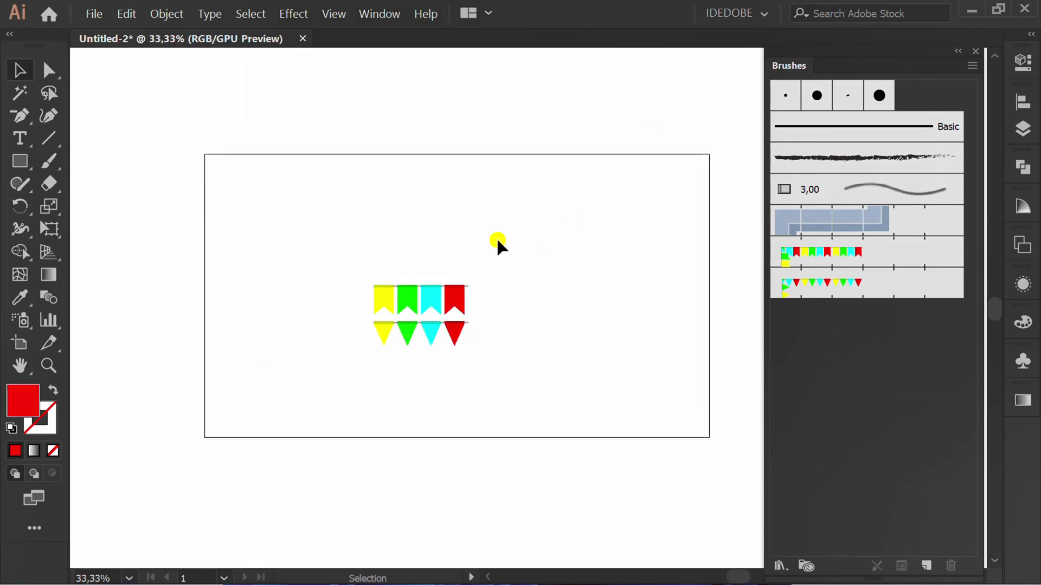
left_click_drag(494, 258, 128, 170)
left_click(397, 321)
Paint two test strokes with the swallowtail flag brush, then delete them
left_click(822, 261)
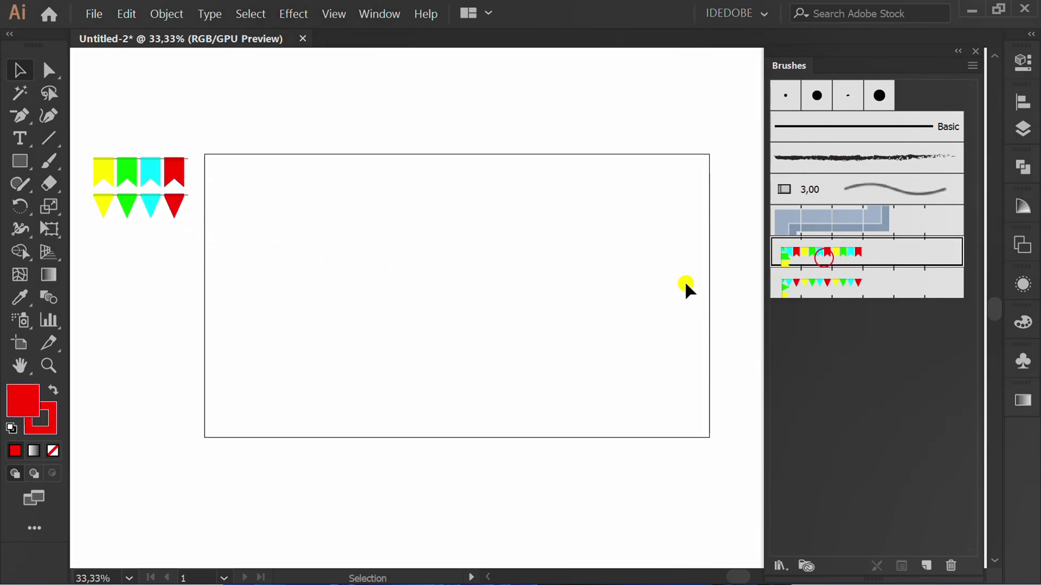
left_click(48, 161)
mouse_move(246, 201)
left_mouse_down()
mouse_move(336, 227)
mouse_move(641, 211)
left_mouse_up()
mouse_move(267, 353)
left_mouse_down()
mouse_move(277, 328)
mouse_move(484, 354)
mouse_move(631, 305)
mouse_move(674, 301)
left_mouse_up()
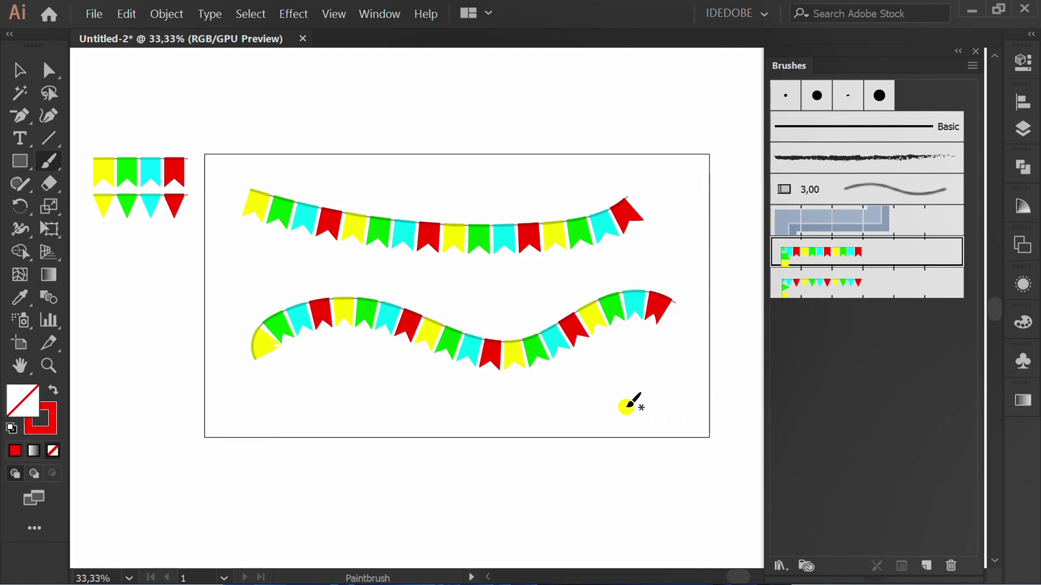
key("v")
left_click_drag(571, 173, 410, 400)
key("Delete")
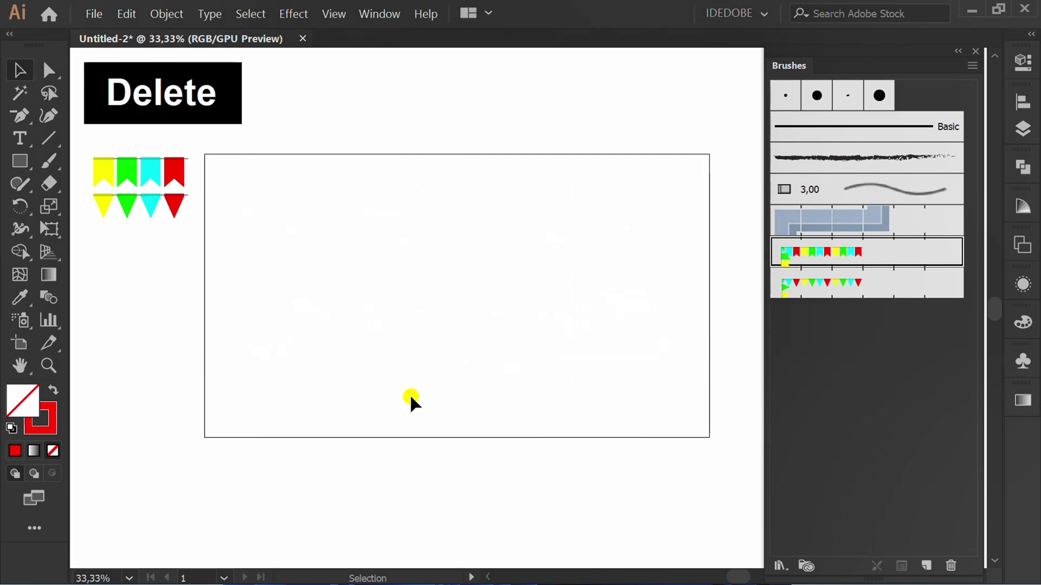
Draw a Shift-constrained horizontal line near the top and apply swallowtail Pattern Brush 1
left_click_drag(48, 138, 137, 137)
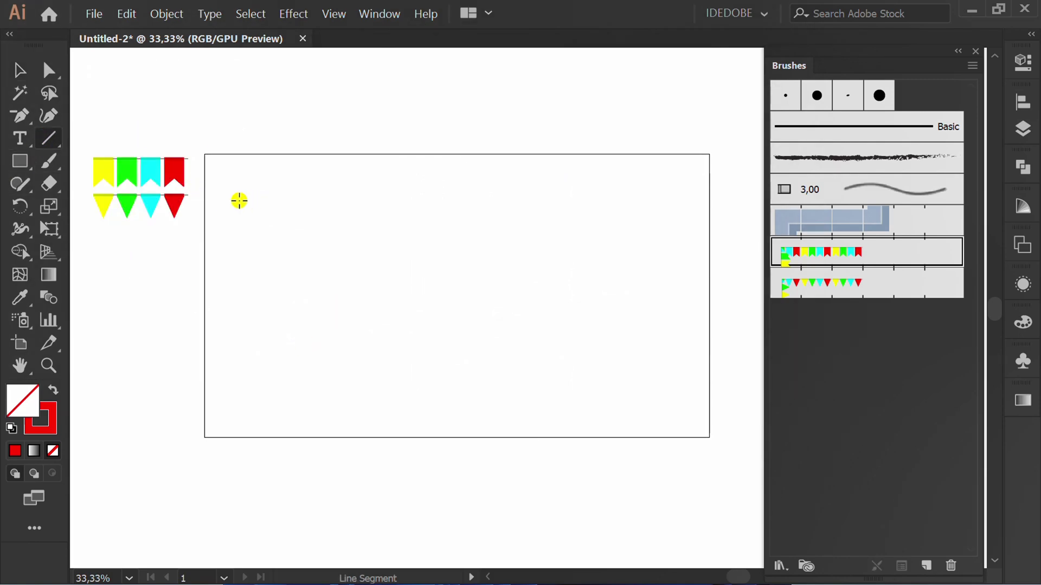
left_click_drag(233, 200, 676, 198)
key("shift")
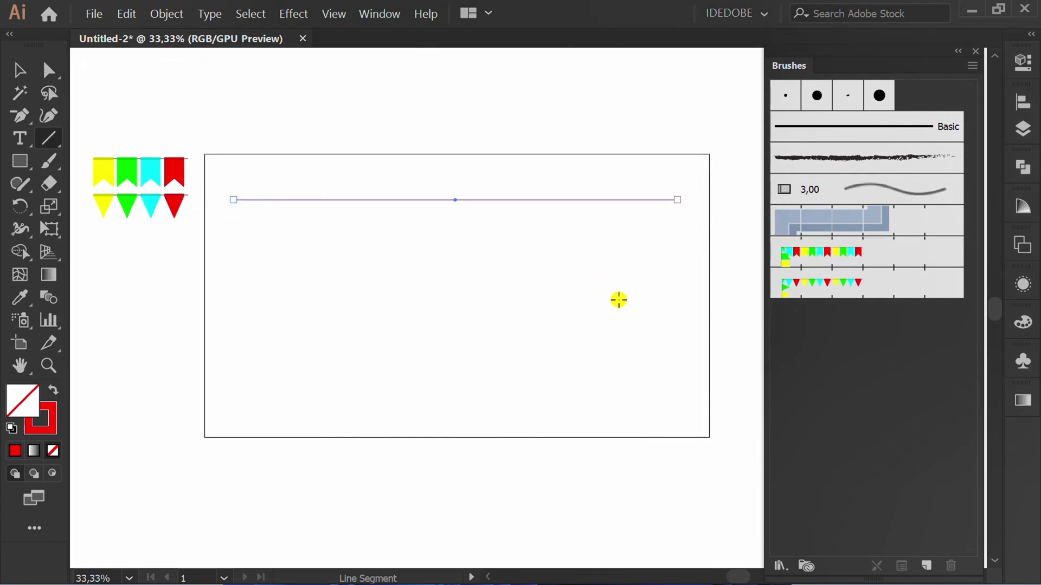
key("v")
left_click(804, 257)
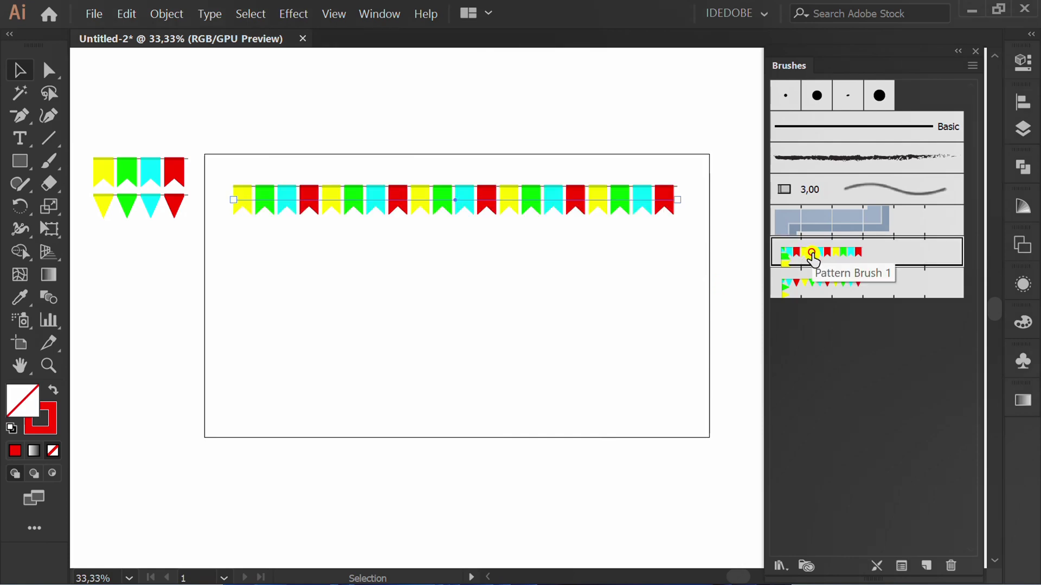
key("v")
left_click(442, 309)
Copy the line below, pull its middle anchor into a sag, and apply triangle Pattern Brush 2
left_click(504, 169)
left_click_drag(455, 201, 452, 251)
key("p")
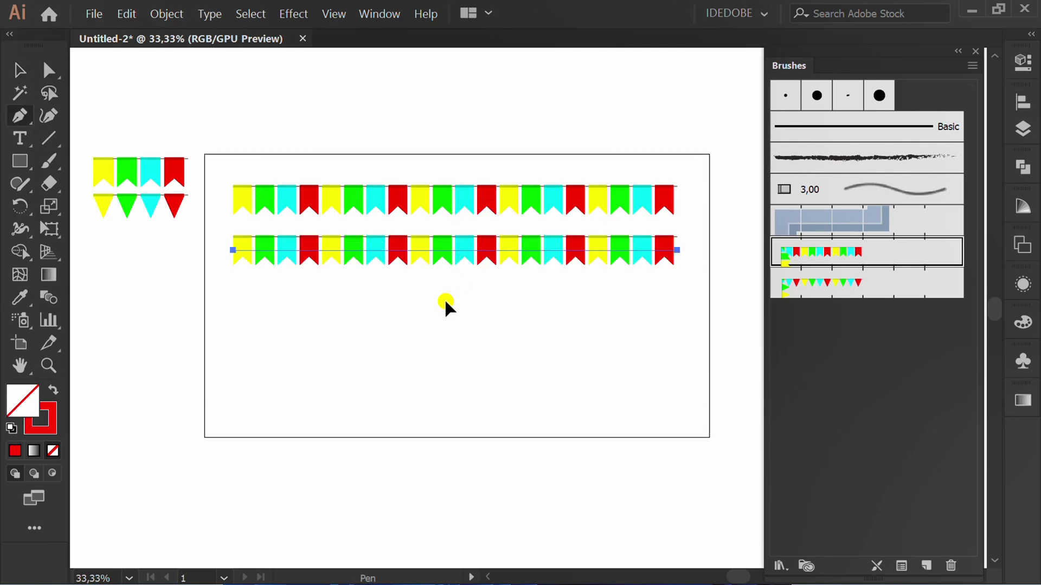
key("alt")
left_click_drag(453, 251, 457, 279)
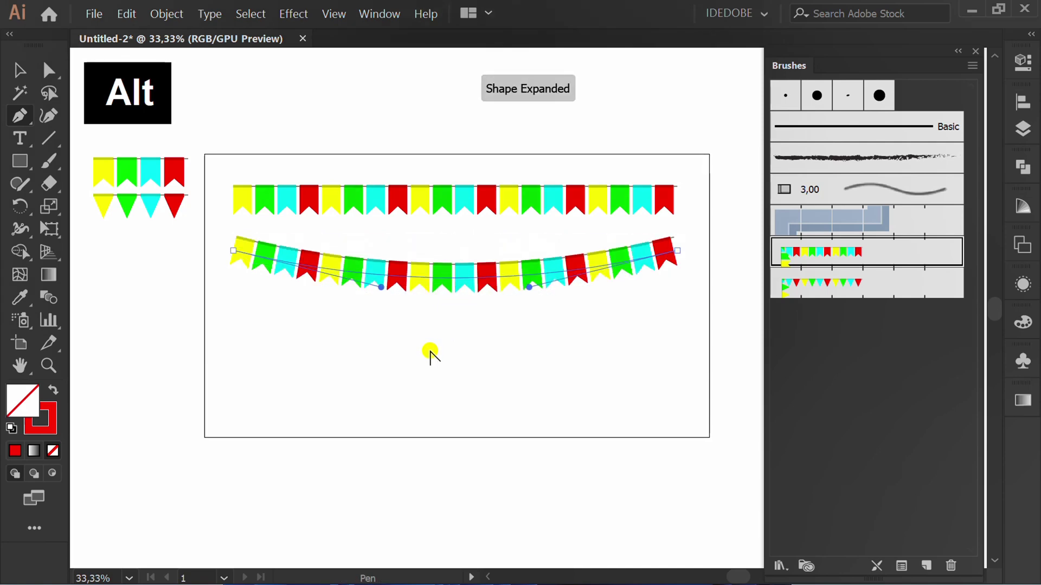
left_click(804, 284)
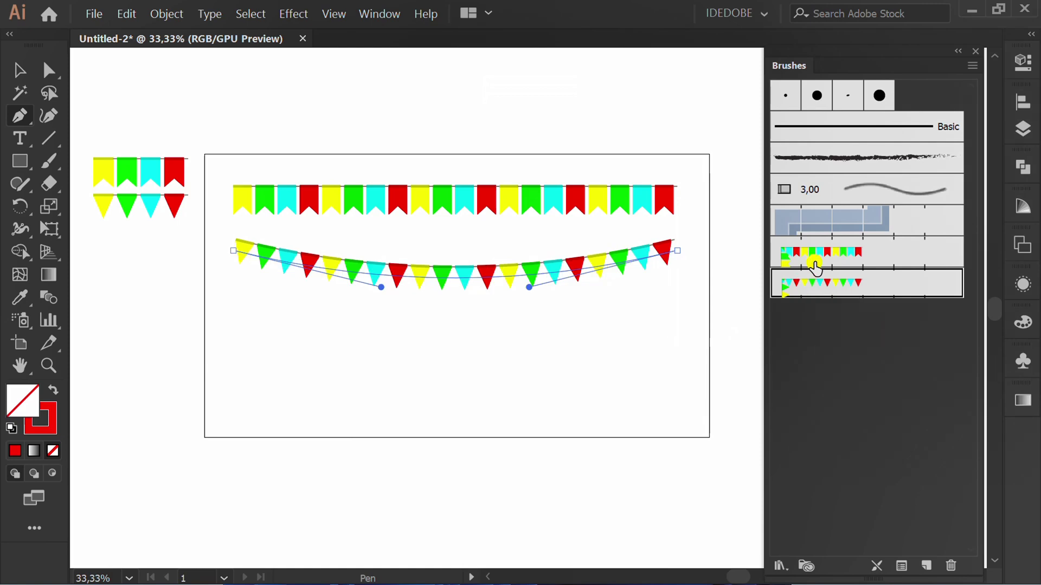
left_click(815, 268)
left_click(818, 292)
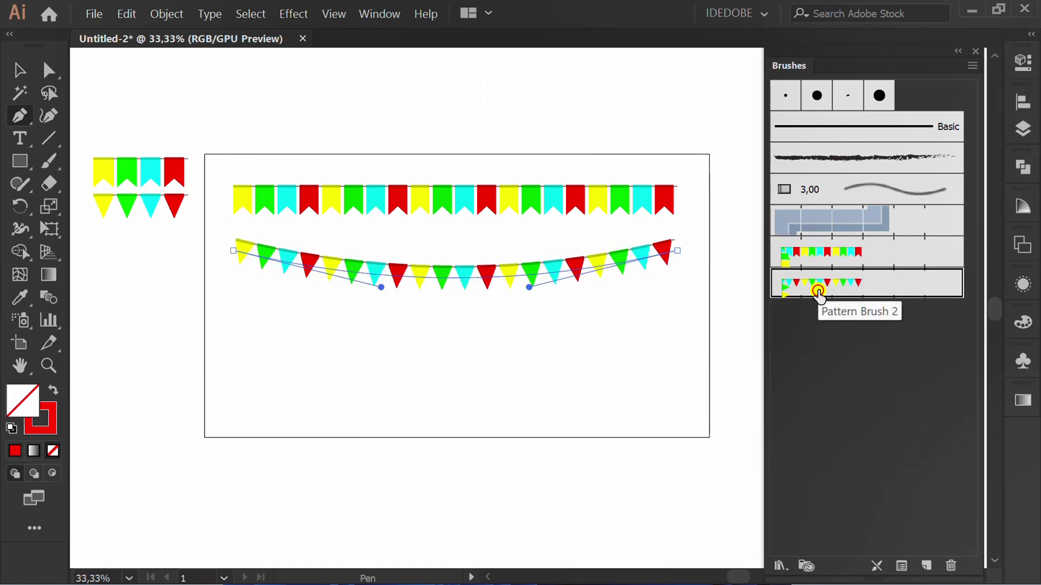
key("v")
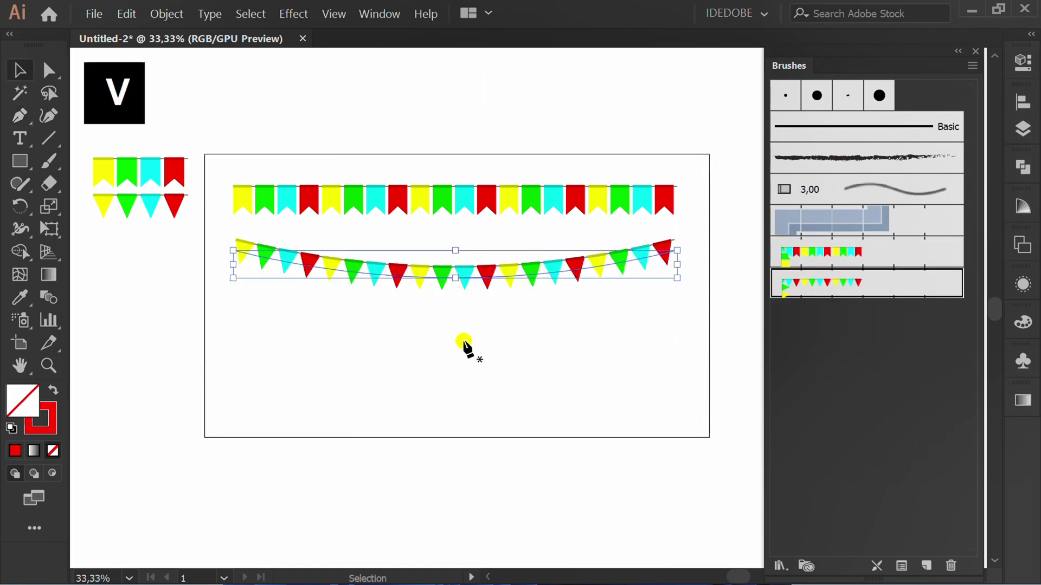
left_click(465, 343)
Draw a horizontal line across the lower part of the artboard
left_click(39, 136)
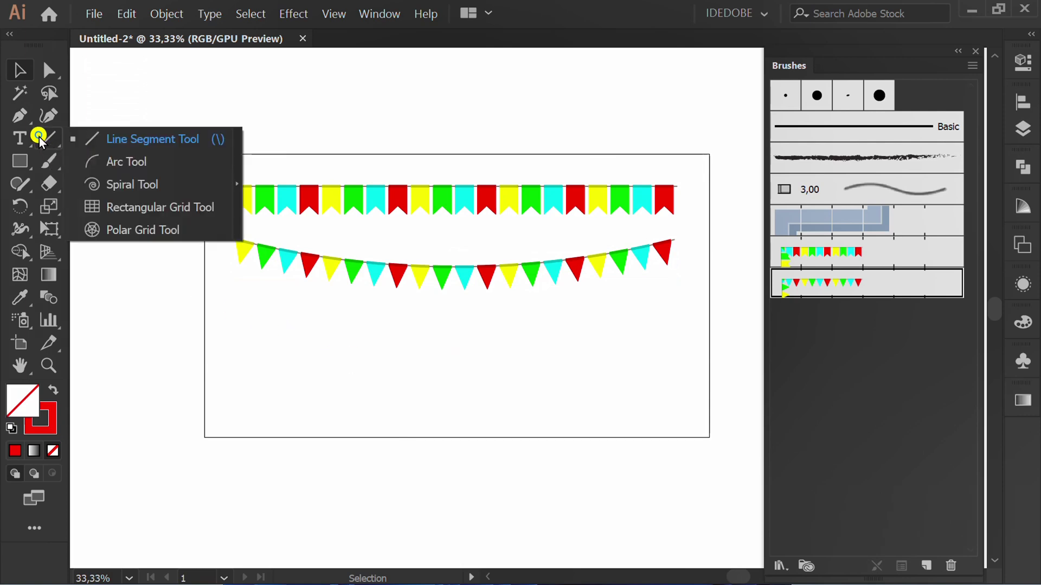
left_click(148, 140)
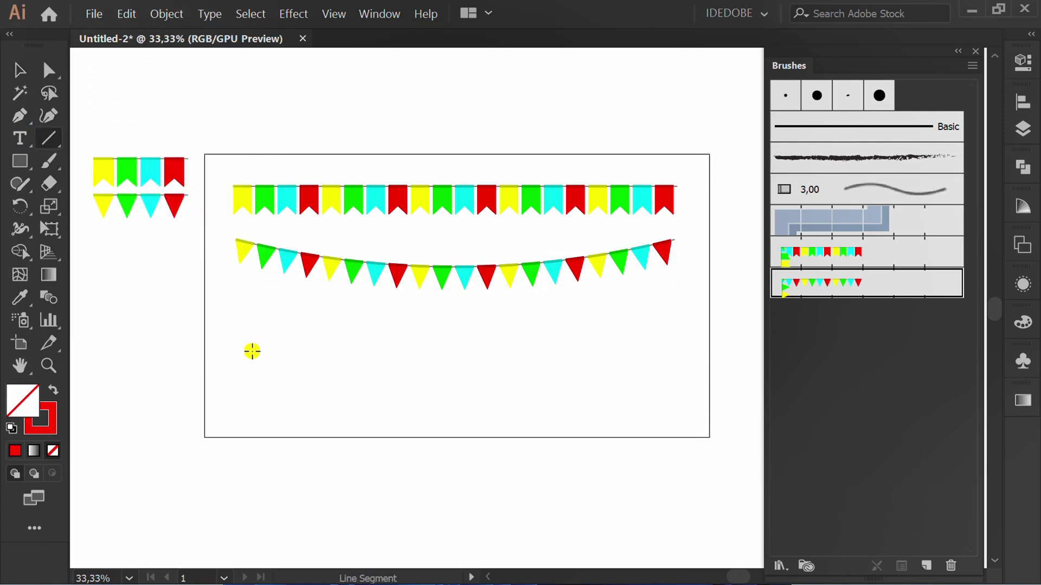
left_click_drag(242, 349, 674, 350)
key("v")
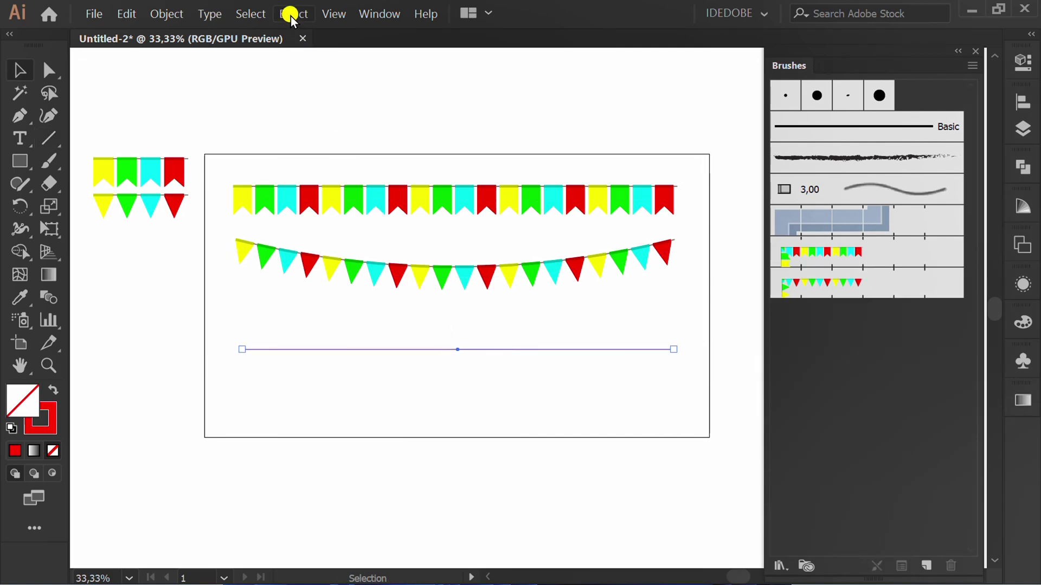
Apply a smooth 25 pt, 5-ridge Zig Zag effect and paint the wave with the triangle pennant brush
left_click(291, 16)
mouse_move(401, 180)
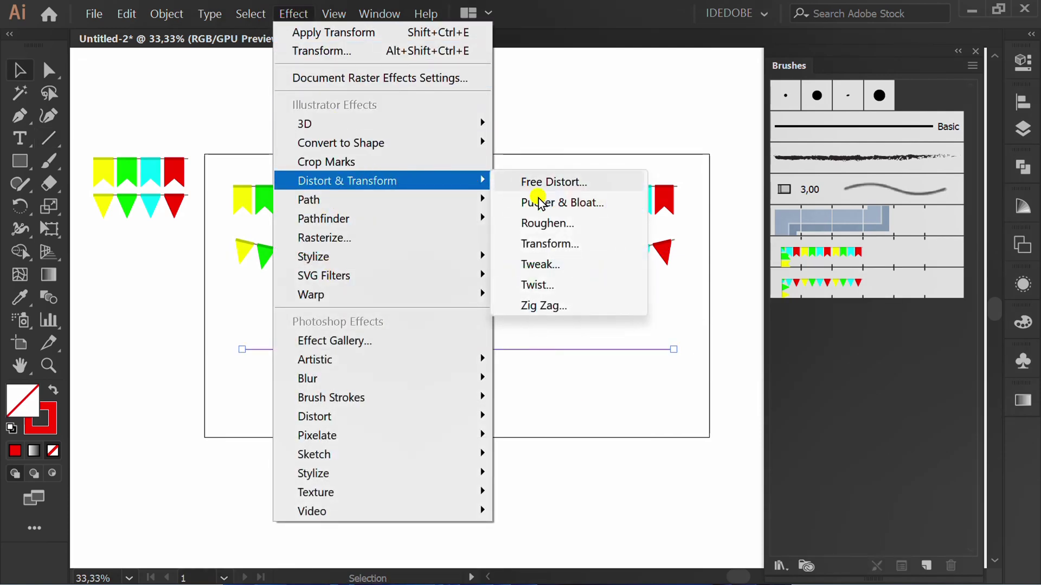
left_click(575, 305)
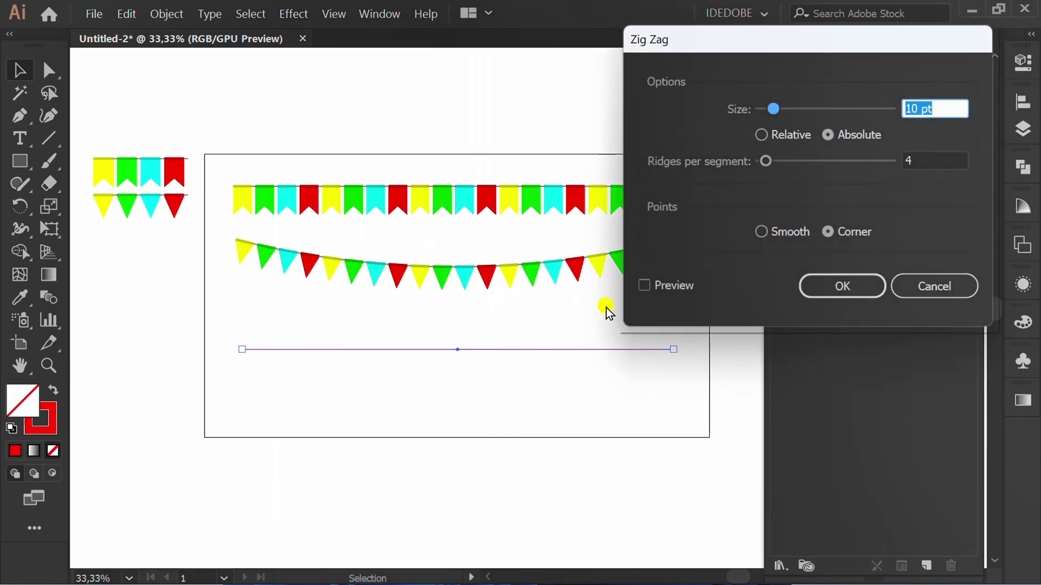
left_click(644, 285)
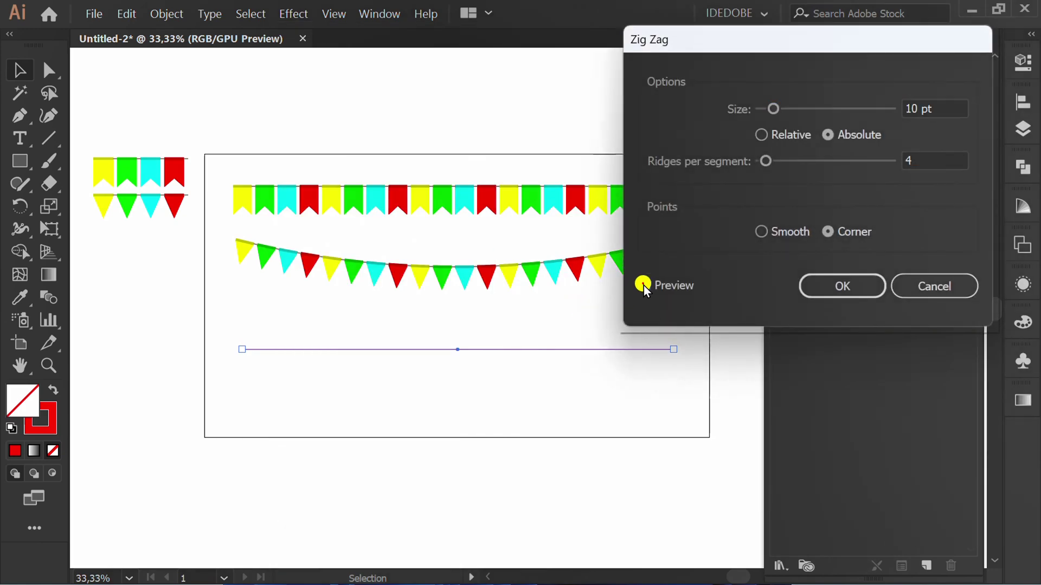
left_click(760, 232)
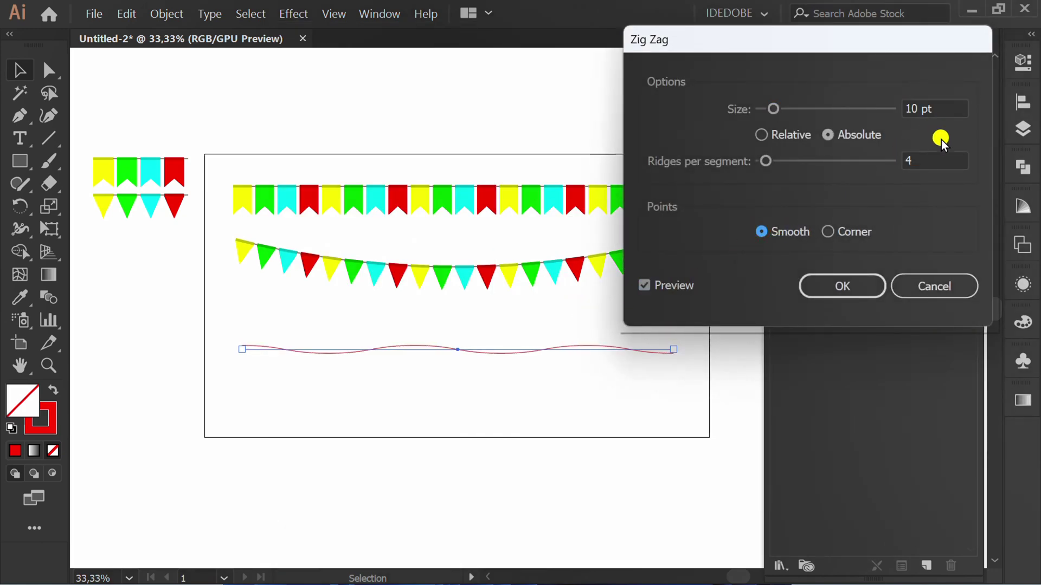
scroll(948, 113, "up", 17)
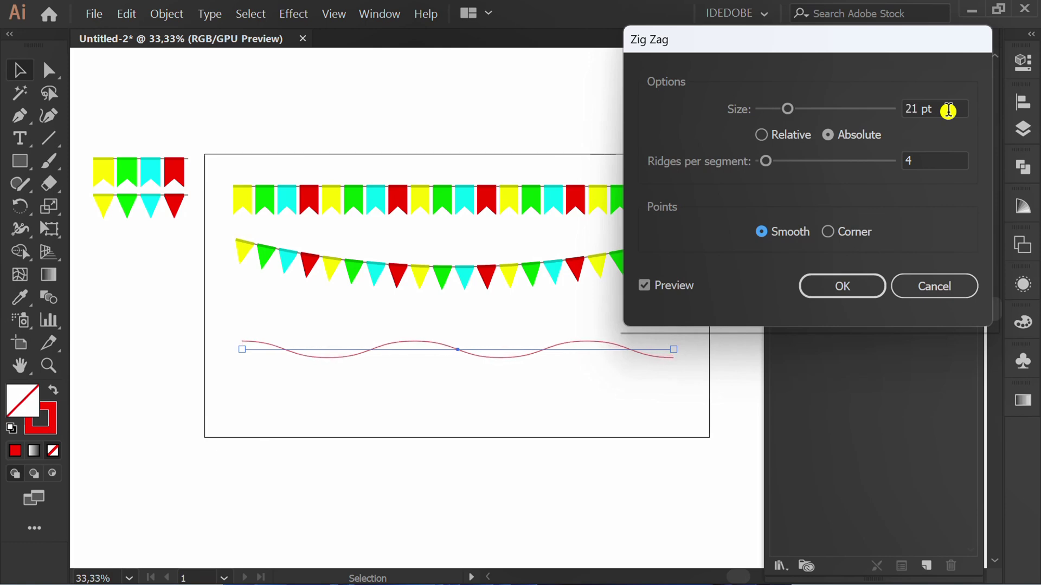
scroll(949, 111, "up", 3)
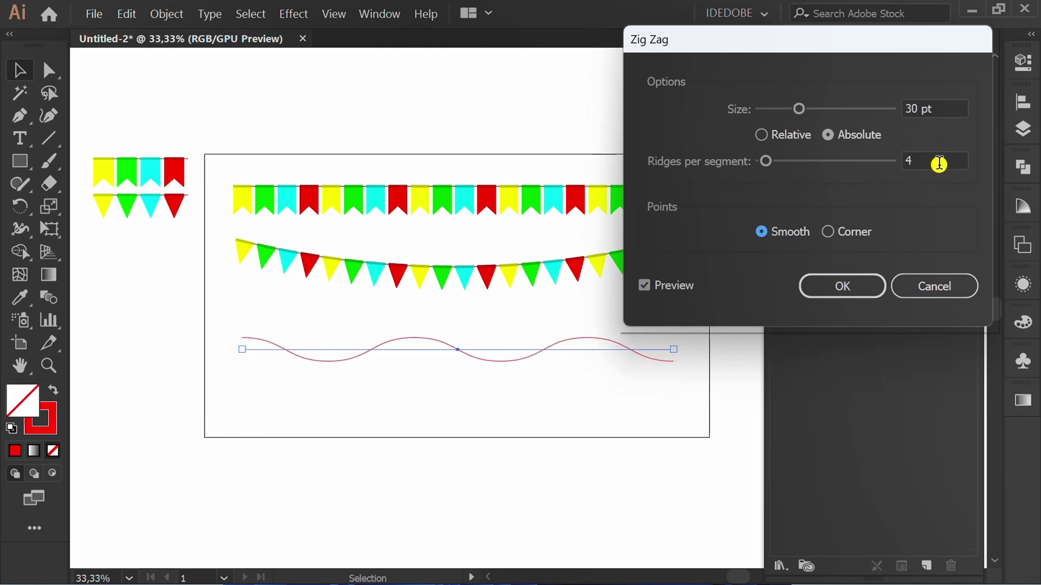
scroll(939, 164, "up", 1)
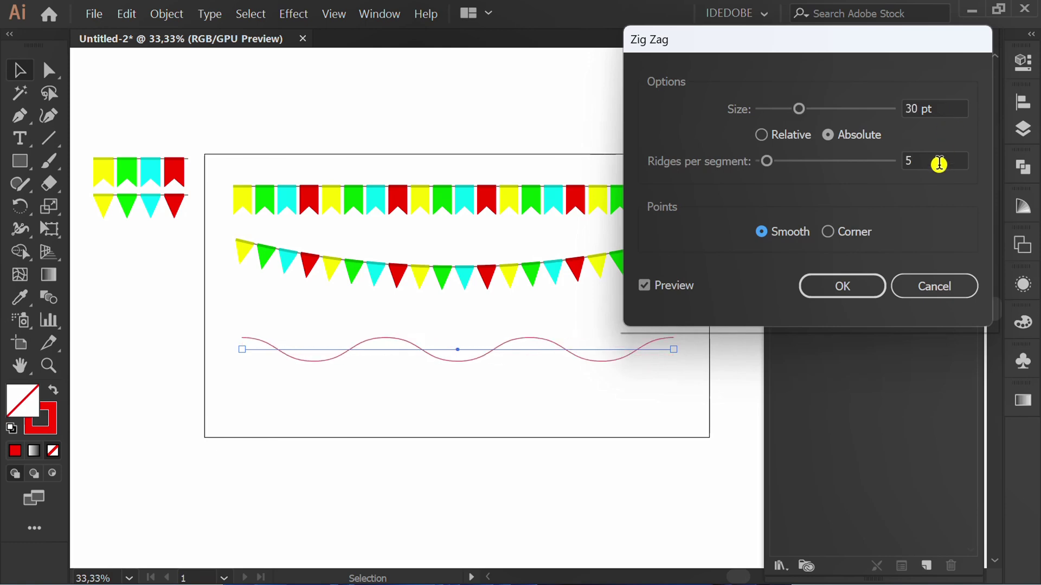
left_click(844, 288)
left_click(830, 286)
Switch the wavy garland to the swallowtail brush, then move all three garlands slightly lower
left_click(829, 256)
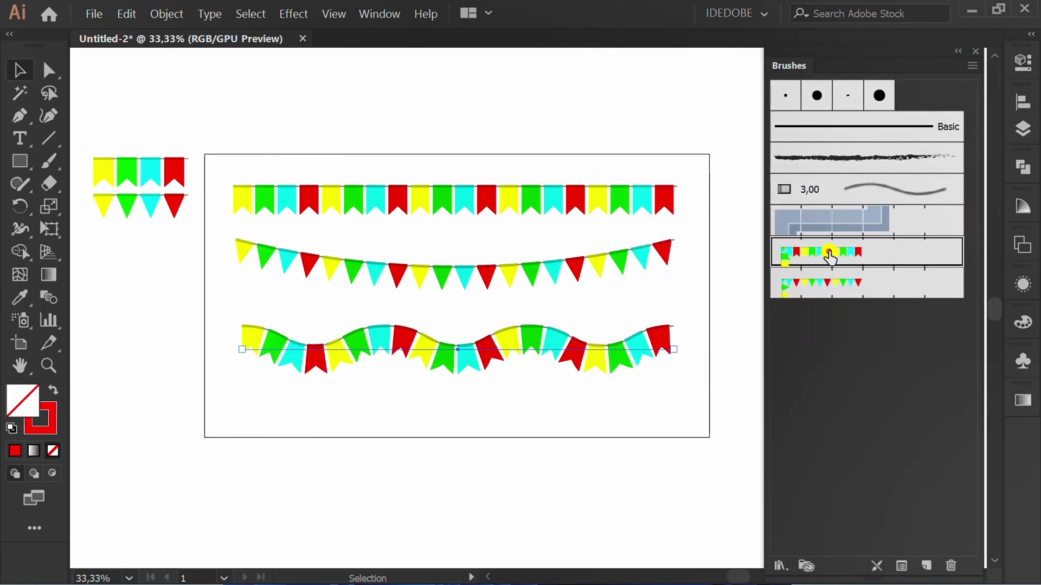
key("v")
left_click(434, 454)
mouse_move(573, 167)
left_mouse_down()
mouse_move(546, 252)
mouse_move(455, 317)
left_mouse_up()
left_click_drag(443, 272, 447, 294)
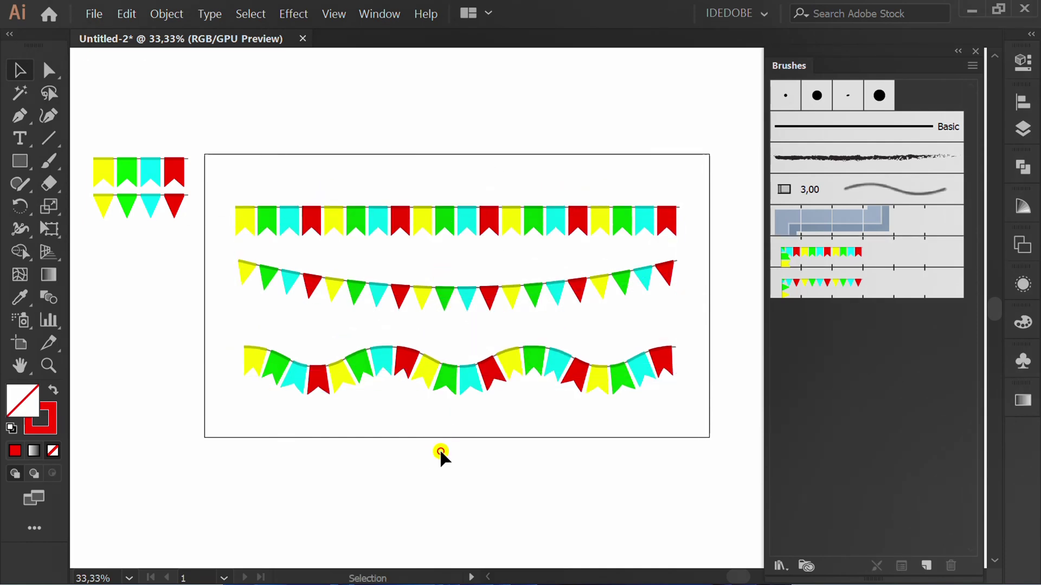